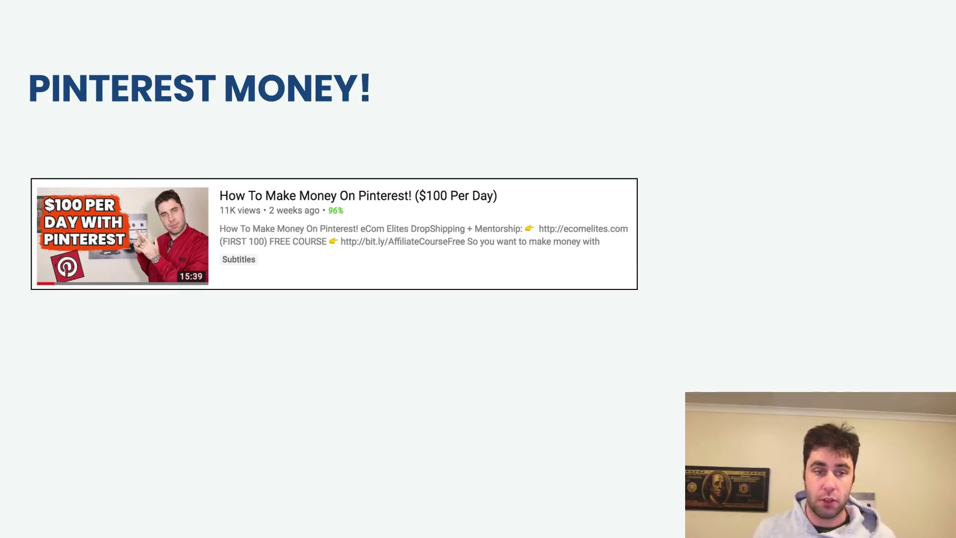
{"action": "key", "text": "Right"}
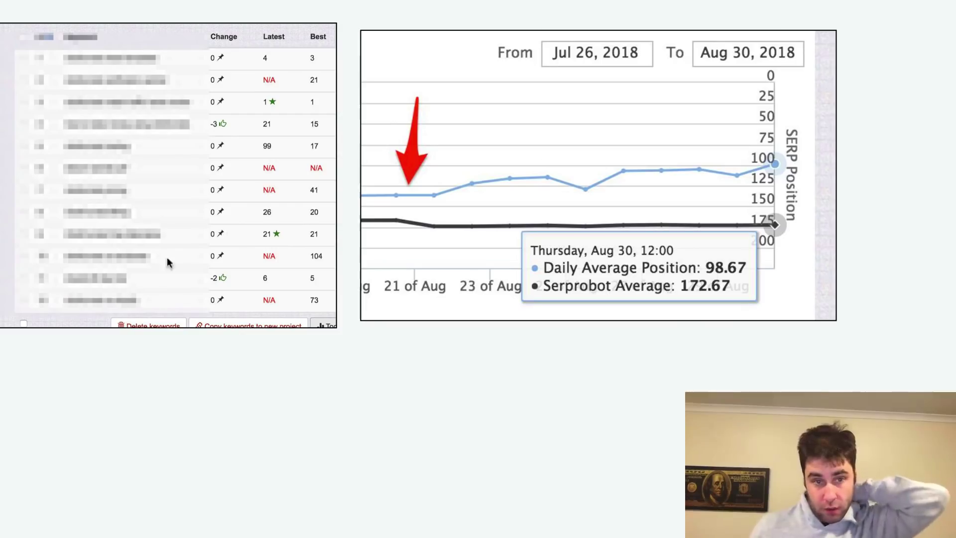
{"action": "key", "text": "Left"}
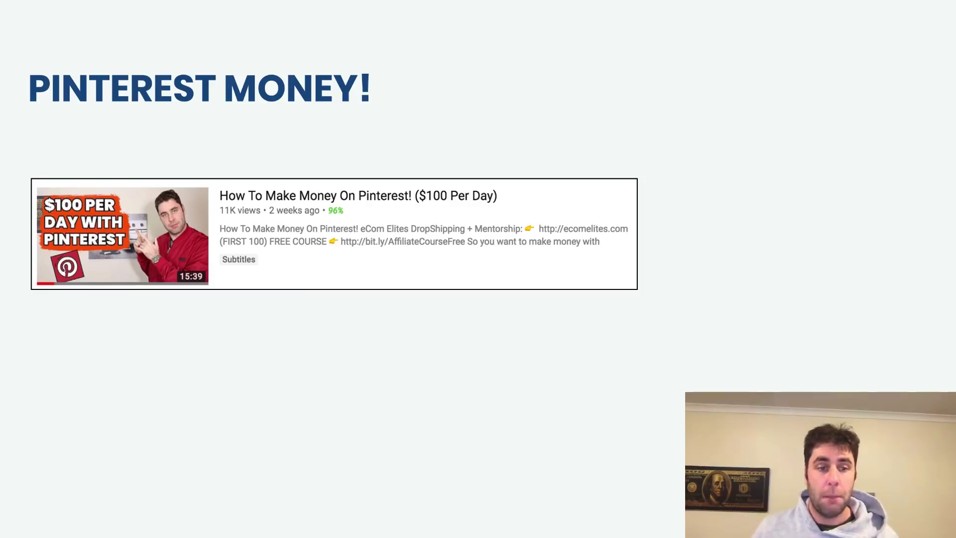
{"action": "key", "text": "Right"}
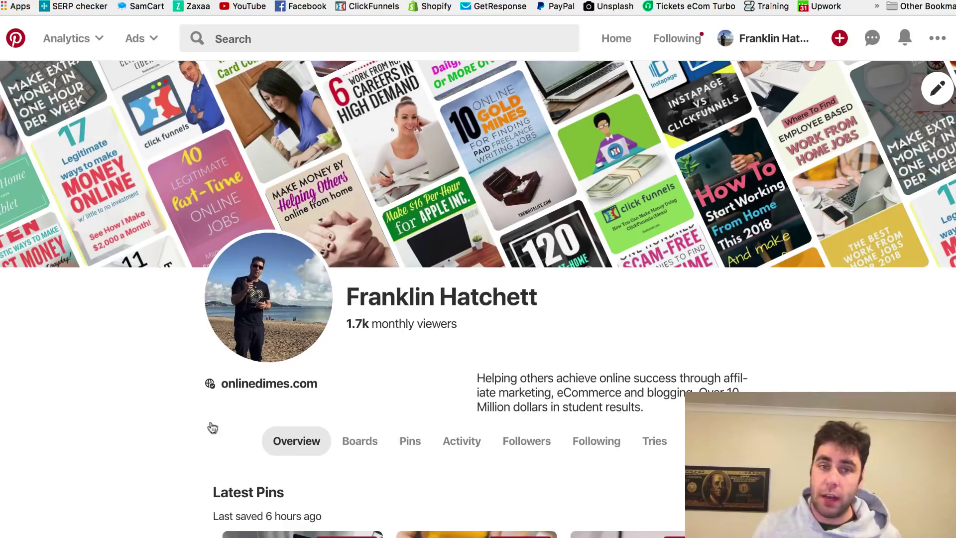
Step: Examine the Pinterest profile's monthly viewers figure and its latest pins
{"action": "scroll", "coordinate": [259, 308], "scroll_direction": "down", "scroll_amount": 7}
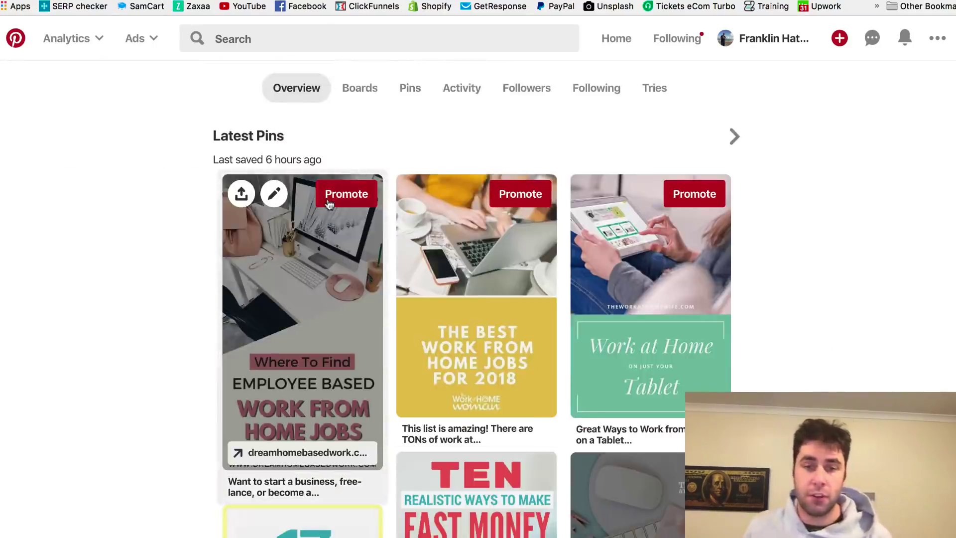
{"action": "scroll", "coordinate": [379, 420], "scroll_direction": "up", "scroll_amount": 7}
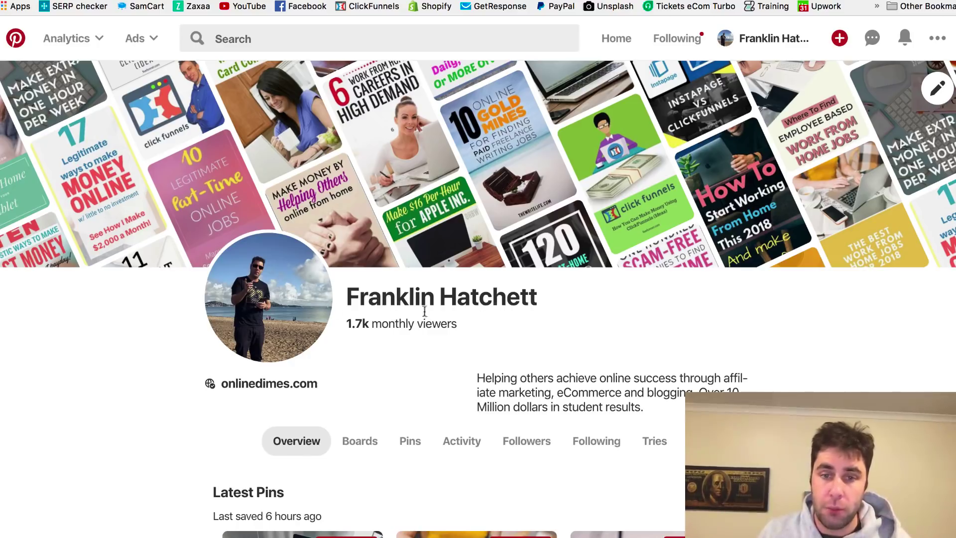
{"action": "scroll", "coordinate": [497, 298], "scroll_direction": "down", "scroll_amount": 3}
{"action": "scroll", "coordinate": [497, 301], "scroll_direction": "up", "scroll_amount": 1}
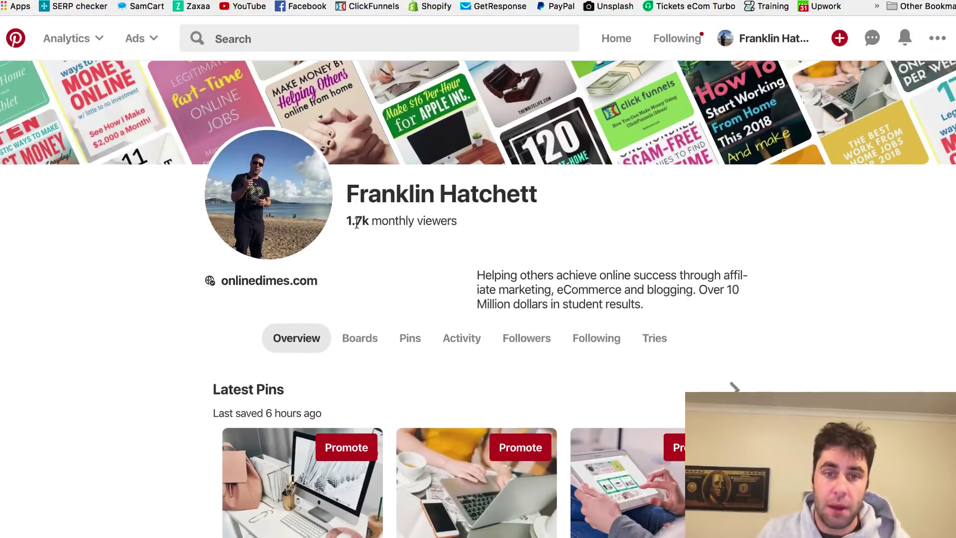
{"action": "left_click_drag", "start_coordinate": [351, 220], "coordinate": [409, 221]}
{"action": "scroll", "coordinate": [419, 220], "scroll_direction": "up", "scroll_amount": 3}
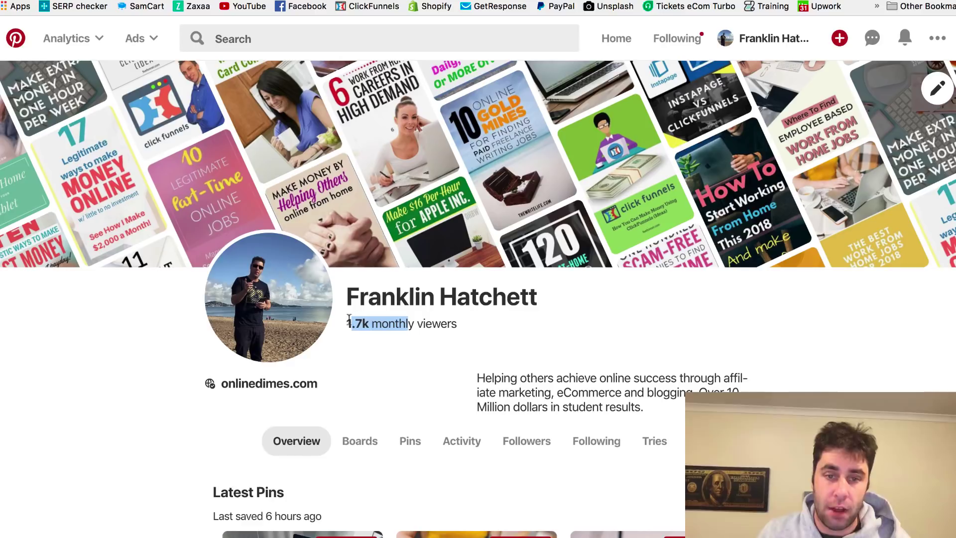
{"action": "left_click_drag", "start_coordinate": [347, 324], "coordinate": [369, 323]}
{"action": "scroll", "coordinate": [423, 317], "scroll_direction": "down", "scroll_amount": 10}
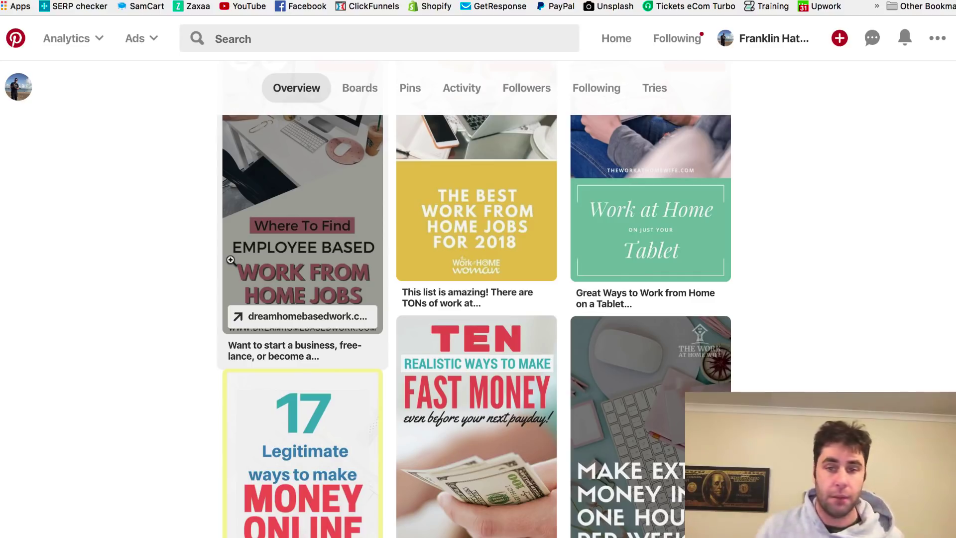
{"action": "scroll", "coordinate": [231, 260], "scroll_direction": "up", "scroll_amount": 10}
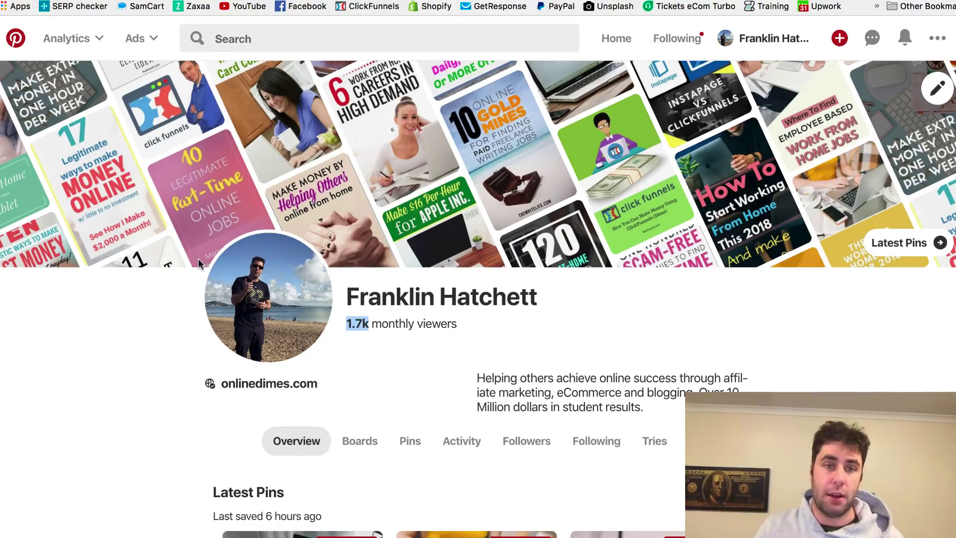
Step: Open the analytics overview and go to the impressions report for the Pinterest profile
{"action": "left_click", "coordinate": [82, 41]}
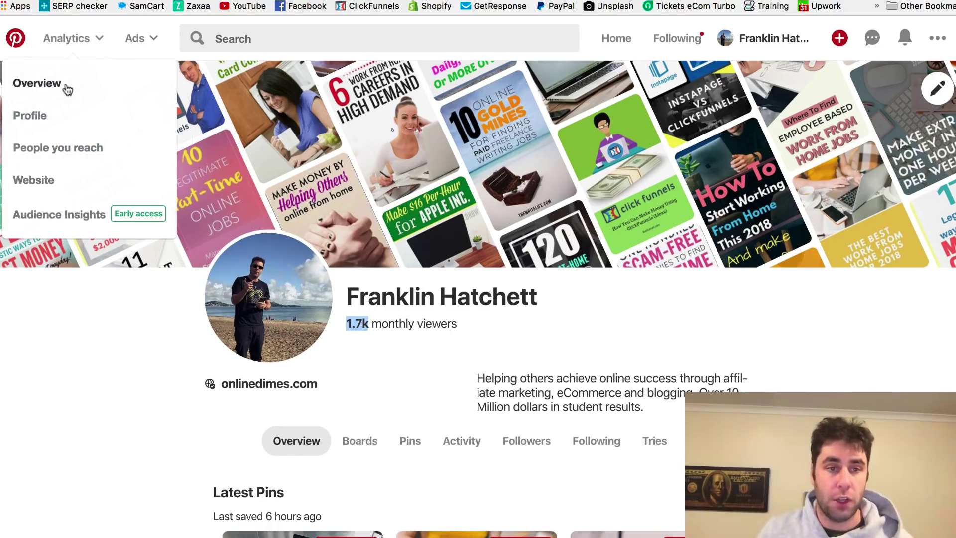
{"action": "left_click", "coordinate": [534, 138]}
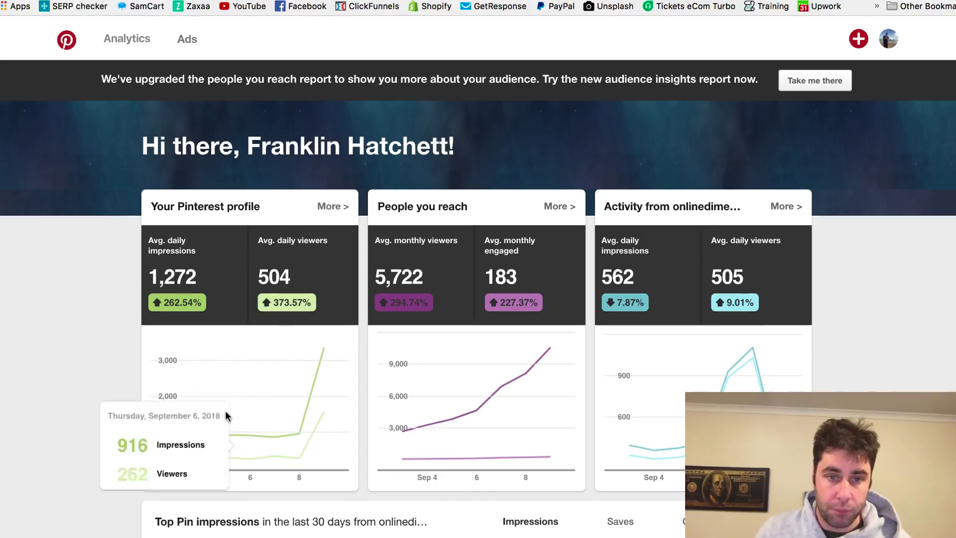
{"action": "left_click", "coordinate": [309, 362]}
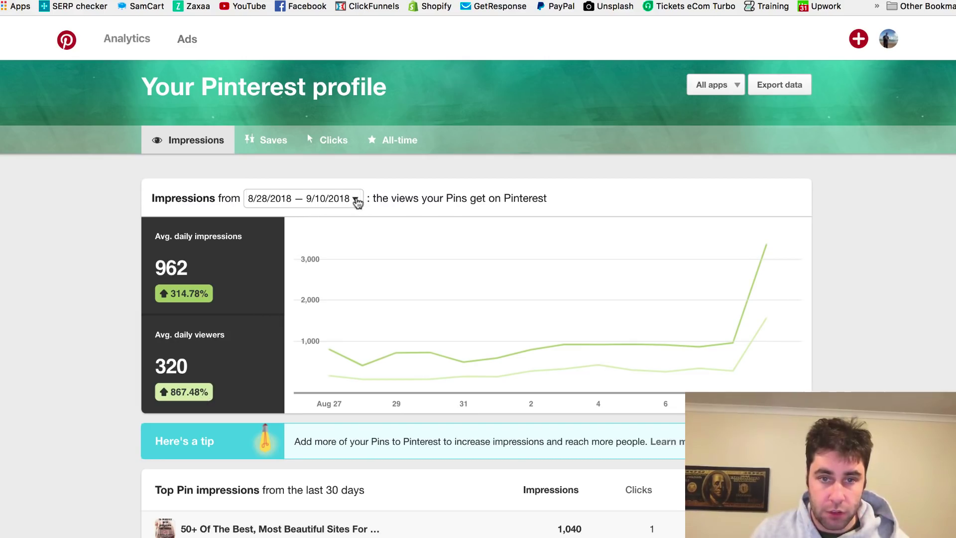
Step: Try to set the impressions report's date range to 8/1/2018 – 9/10/2018
{"action": "left_click", "coordinate": [356, 200]}
{"action": "left_click", "coordinate": [264, 232]}
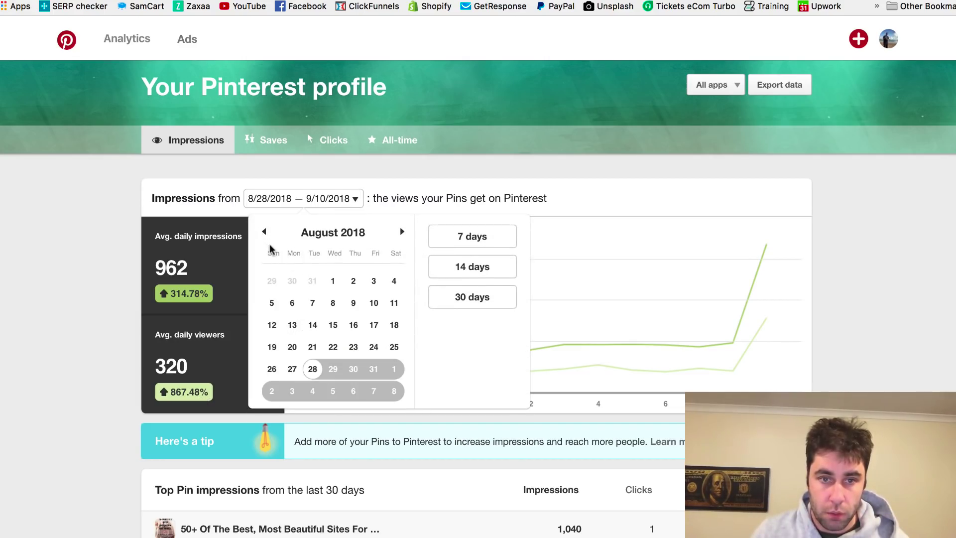
{"action": "left_click", "coordinate": [333, 281]}
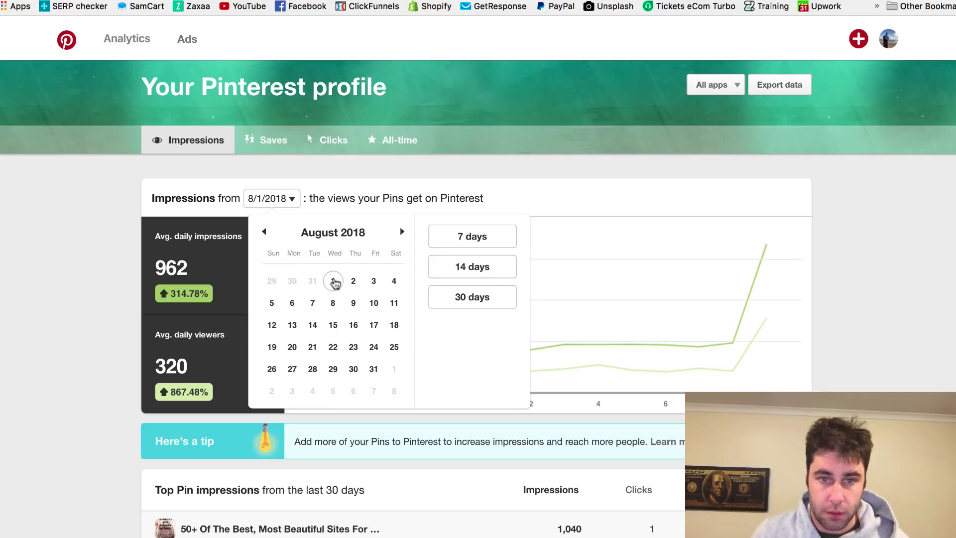
{"action": "left_click", "coordinate": [403, 232]}
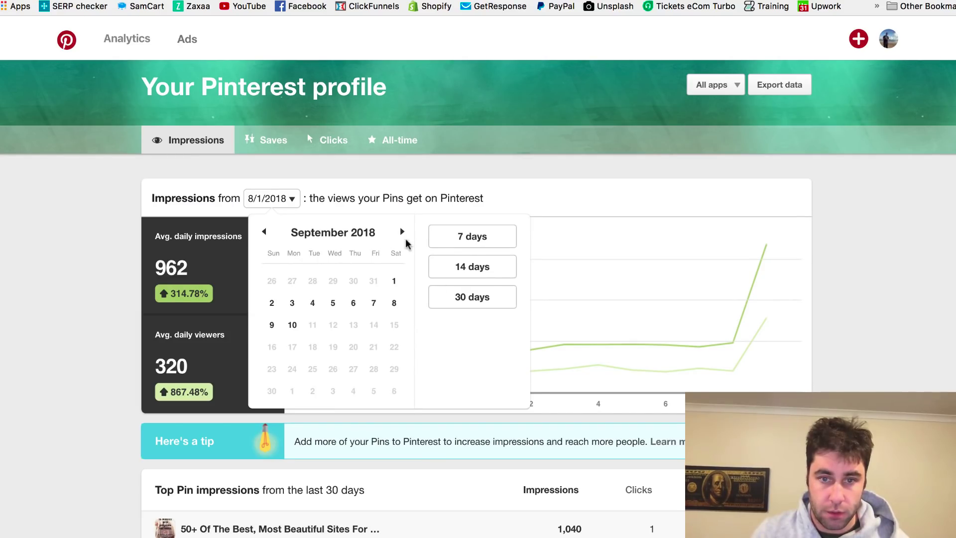
{"action": "left_click", "coordinate": [291, 327]}
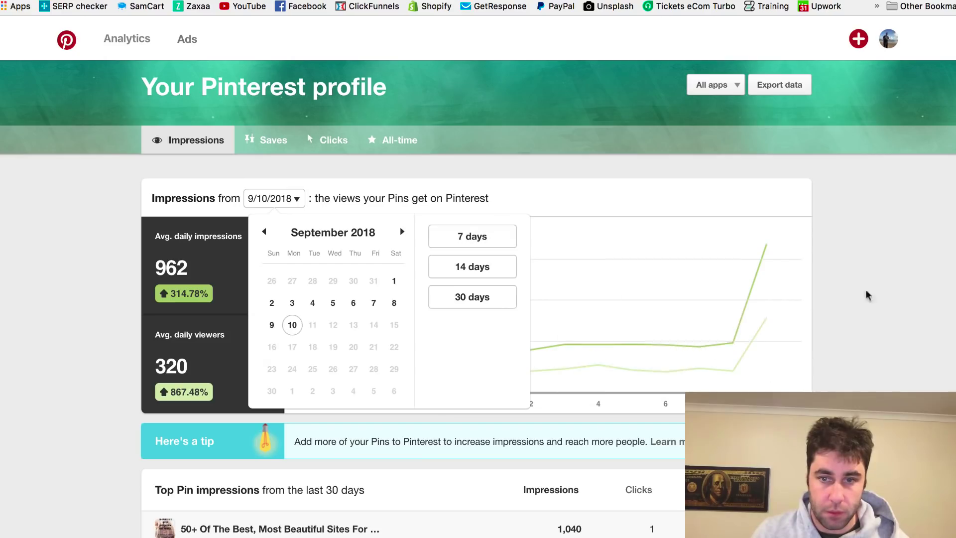
{"action": "left_click", "coordinate": [832, 290]}
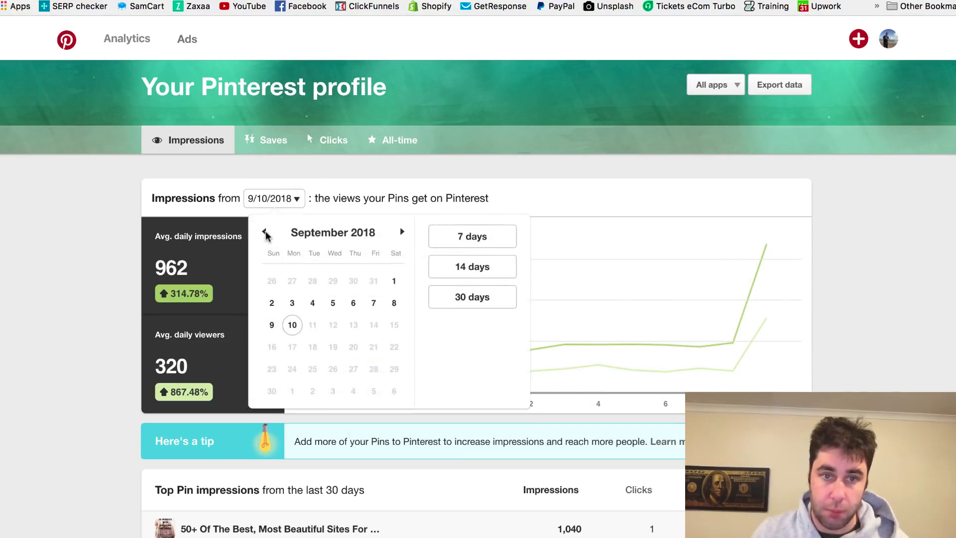
Step: Set the impressions report's date range to 7/1/2018 – 9/10/2018
{"action": "left_click", "coordinate": [264, 232]}
{"action": "left_click", "coordinate": [264, 232]}
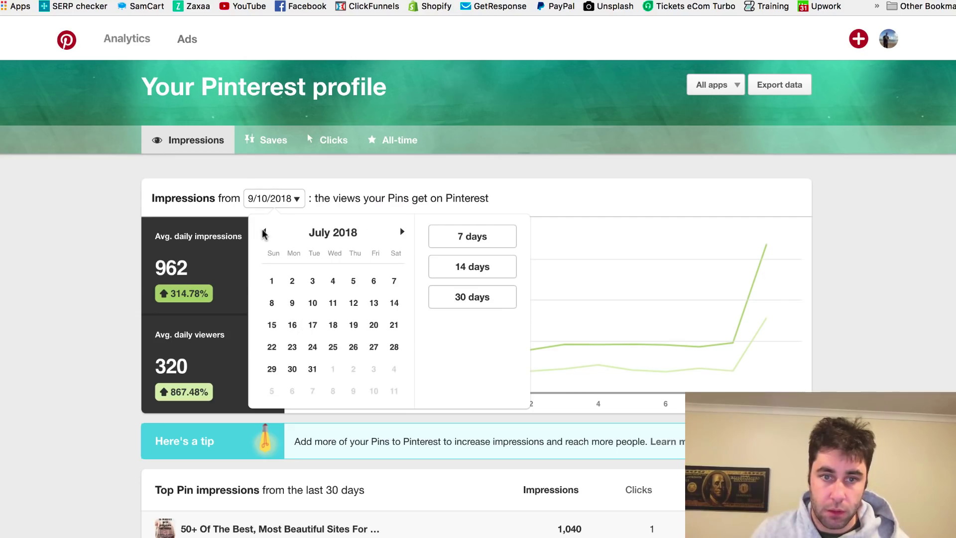
{"action": "left_click", "coordinate": [272, 281]}
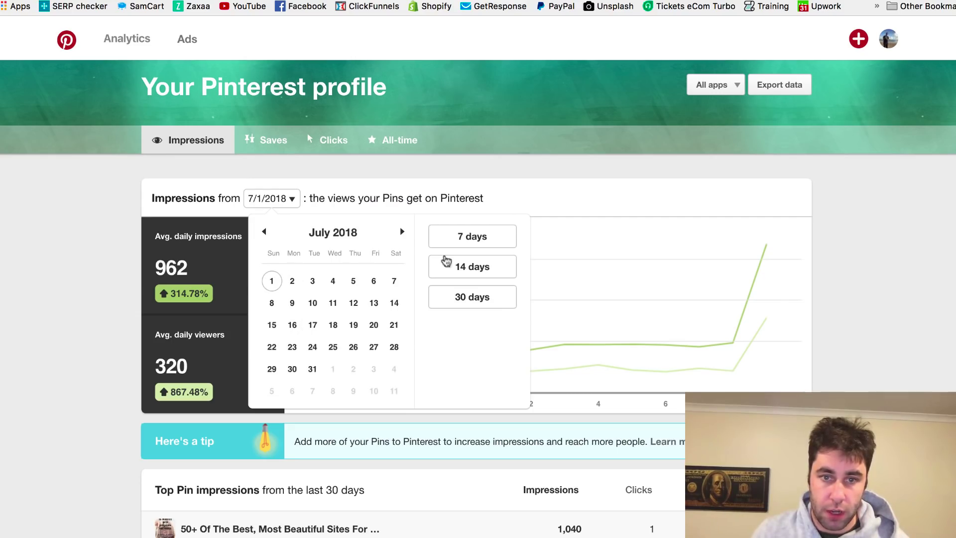
{"action": "left_click", "coordinate": [401, 232]}
{"action": "left_click", "coordinate": [401, 232]}
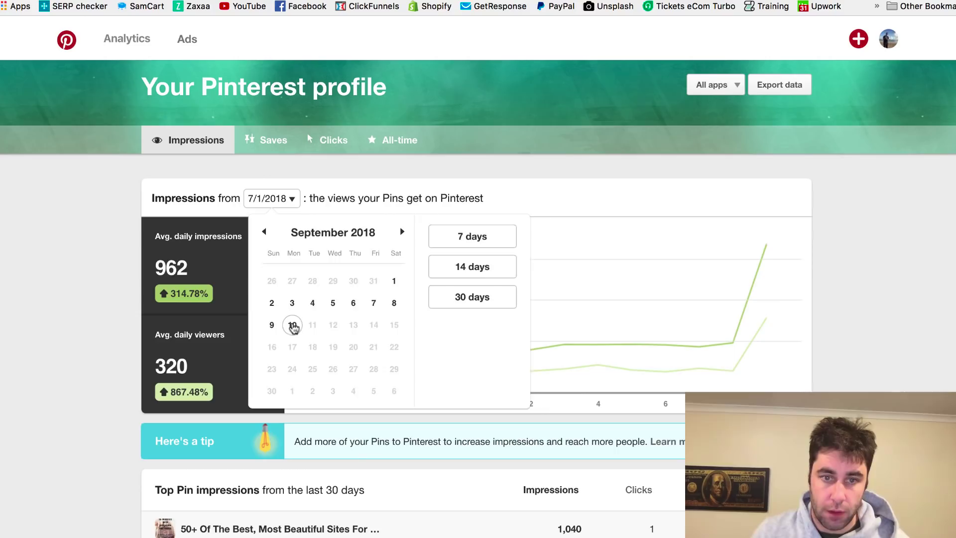
{"action": "left_click", "coordinate": [292, 325]}
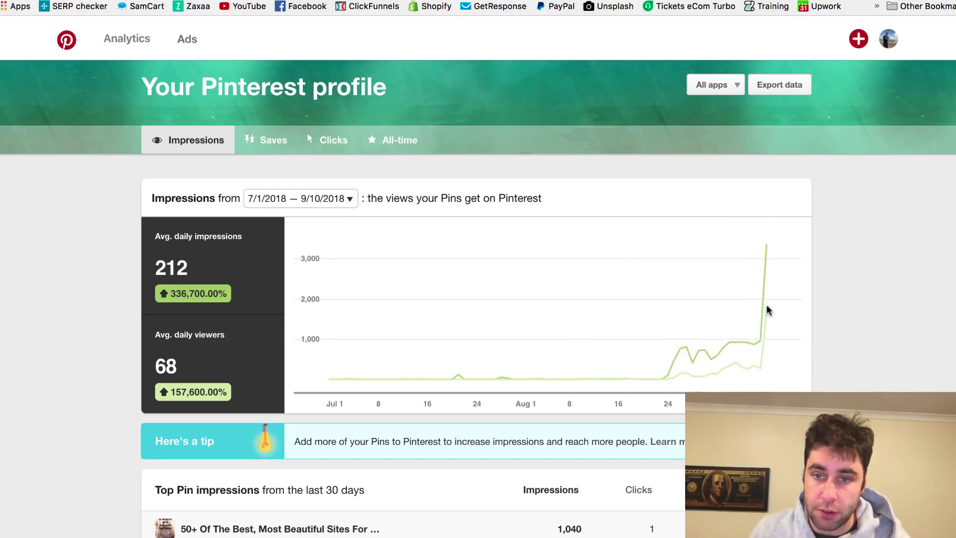
Step: Examine the impressions trend, the top pins and the top boards in the profile report
{"action": "mouse_move", "coordinate": [767, 249]}
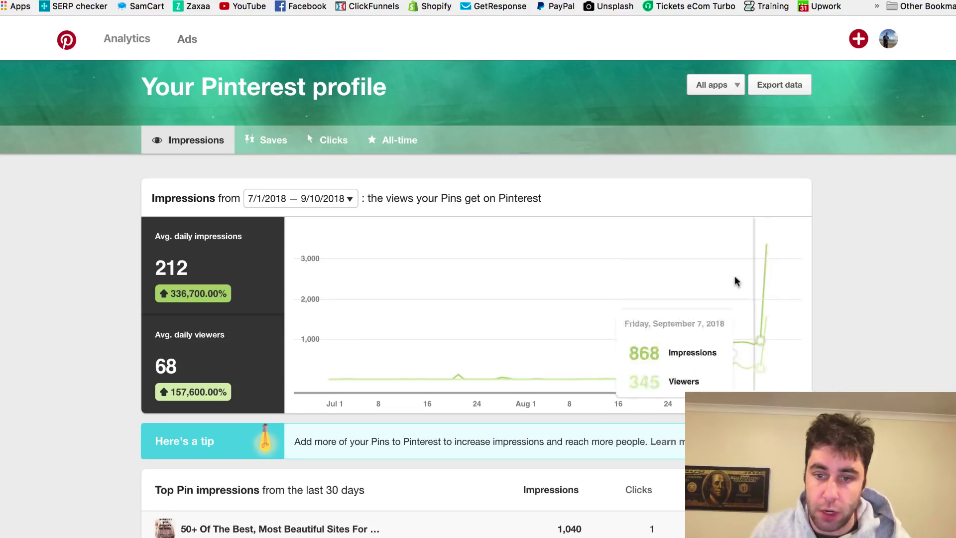
{"action": "scroll", "coordinate": [715, 290], "scroll_direction": "down", "scroll_amount": 5}
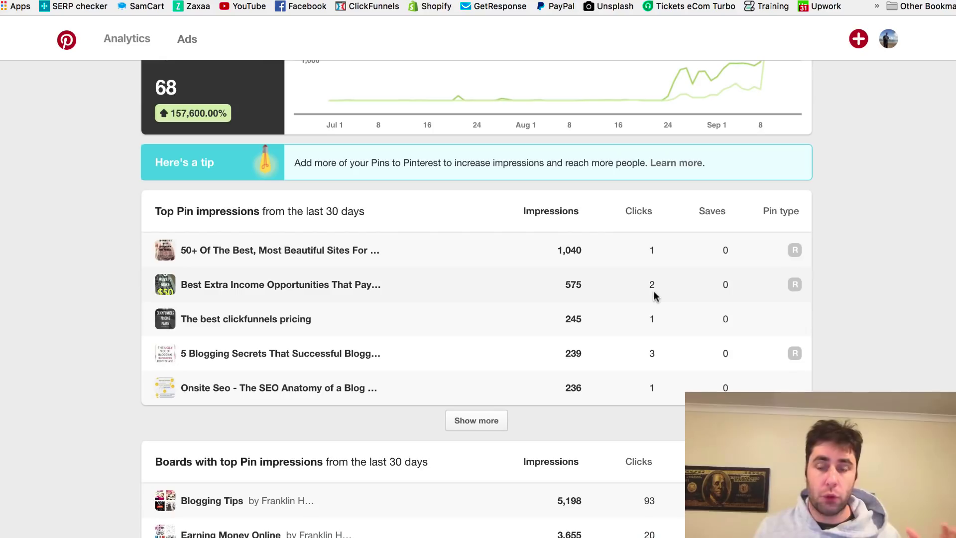
{"action": "scroll", "coordinate": [653, 293], "scroll_direction": "up", "scroll_amount": 6}
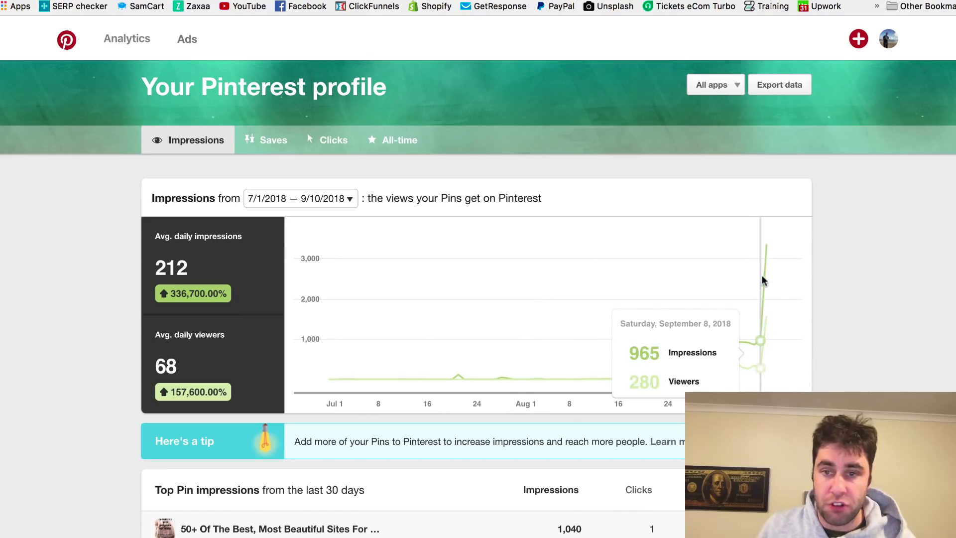
{"action": "scroll", "coordinate": [203, 306], "scroll_direction": "down", "scroll_amount": 1}
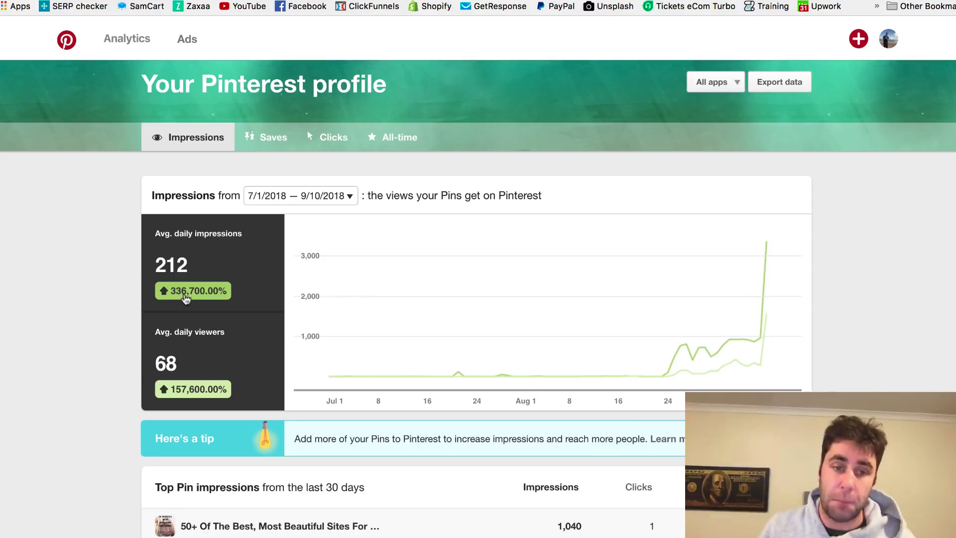
{"action": "scroll", "coordinate": [685, 367], "scroll_direction": "down", "scroll_amount": 10}
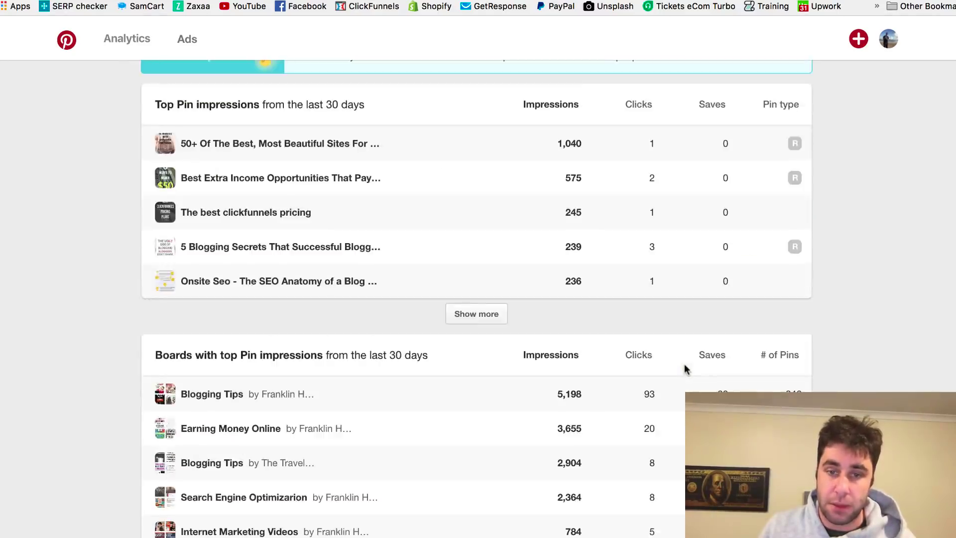
{"action": "scroll", "coordinate": [685, 367], "scroll_direction": "up", "scroll_amount": 10}
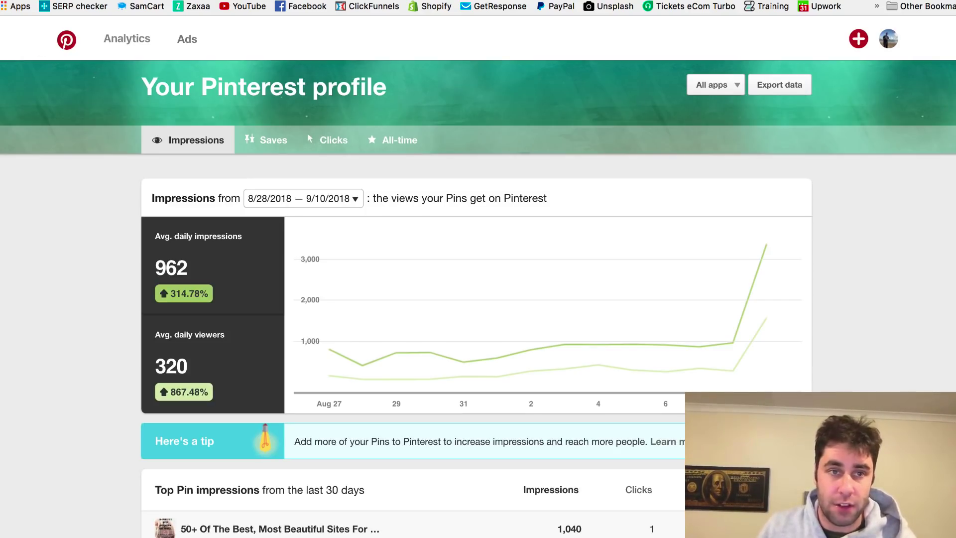
Step: Return to the analytics overview and examine the website activity, people reached and profile charts
{"action": "left_click", "coordinate": [9, 1]}
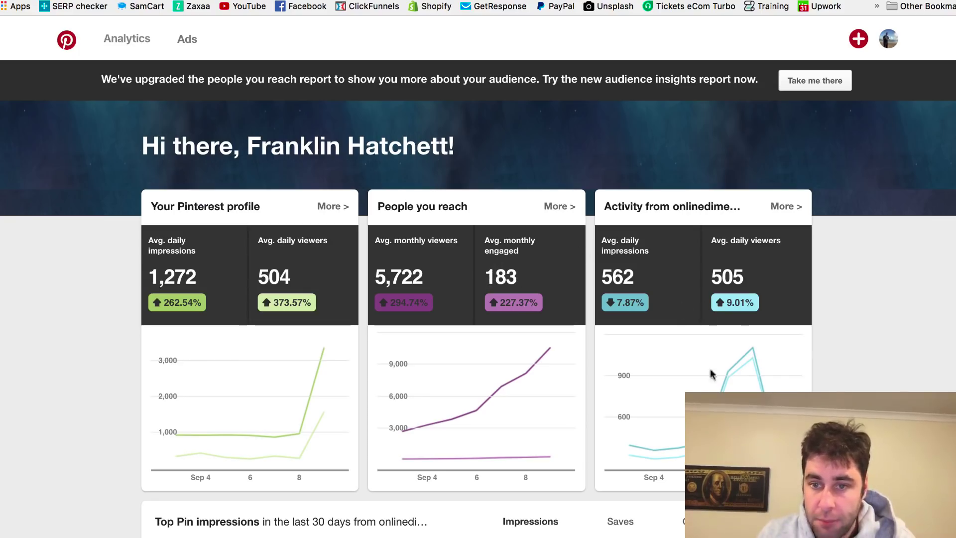
{"action": "mouse_move", "coordinate": [752, 347]}
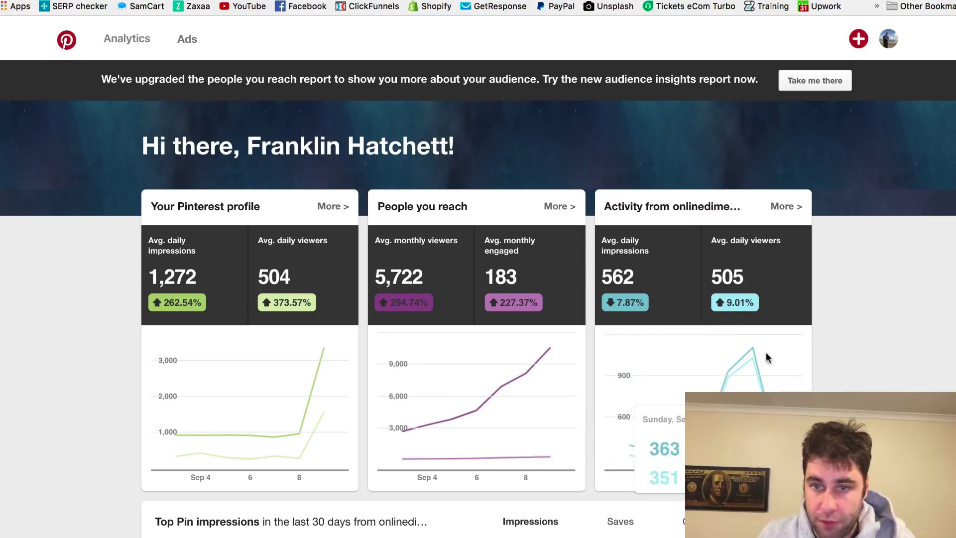
{"action": "scroll", "coordinate": [750, 354], "scroll_direction": "down", "scroll_amount": 2}
{"action": "scroll", "coordinate": [749, 351], "scroll_direction": "down", "scroll_amount": 1}
{"action": "scroll", "coordinate": [578, 404], "scroll_direction": "up", "scroll_amount": 3}
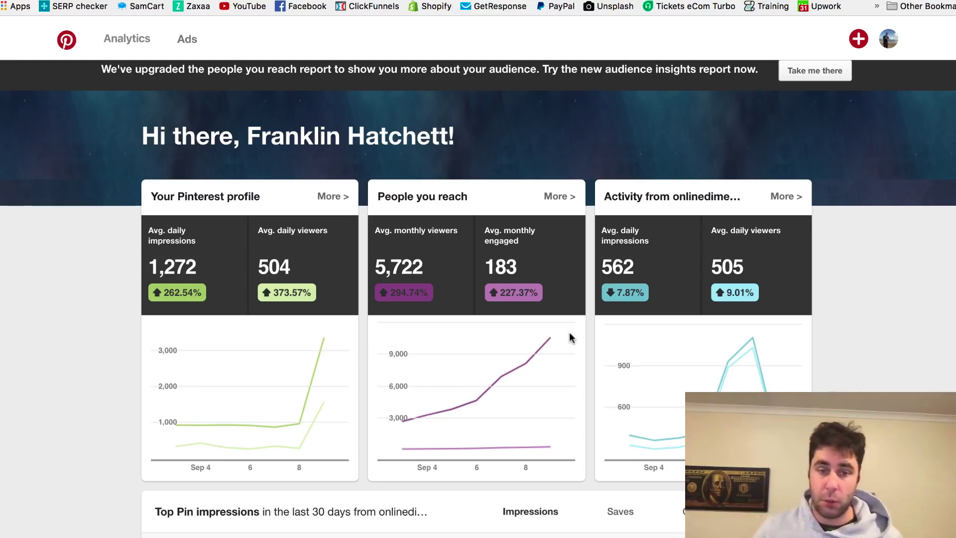
{"action": "mouse_move", "coordinate": [305, 417]}
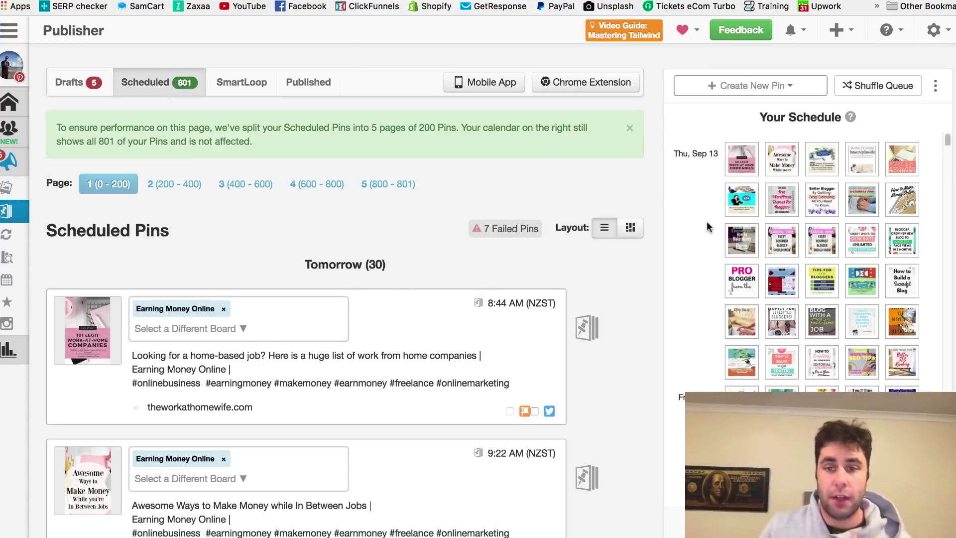
Step: Review the pins scheduled for Sep 13 to Sep 15 in Tailwind's Publisher and preview a Saturday pin's details
{"action": "mouse_move", "coordinate": [767, 205]}
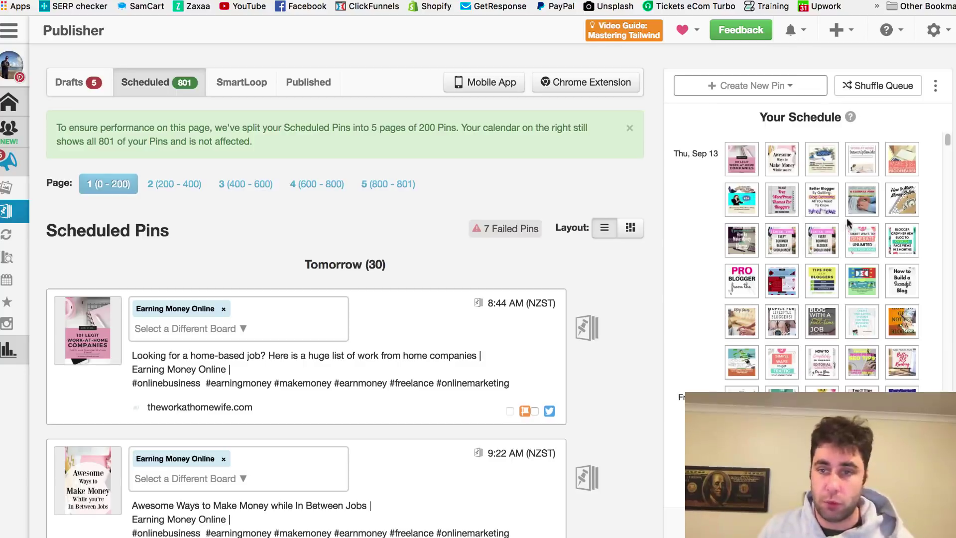
{"action": "scroll", "coordinate": [854, 219], "scroll_direction": "down", "scroll_amount": 5}
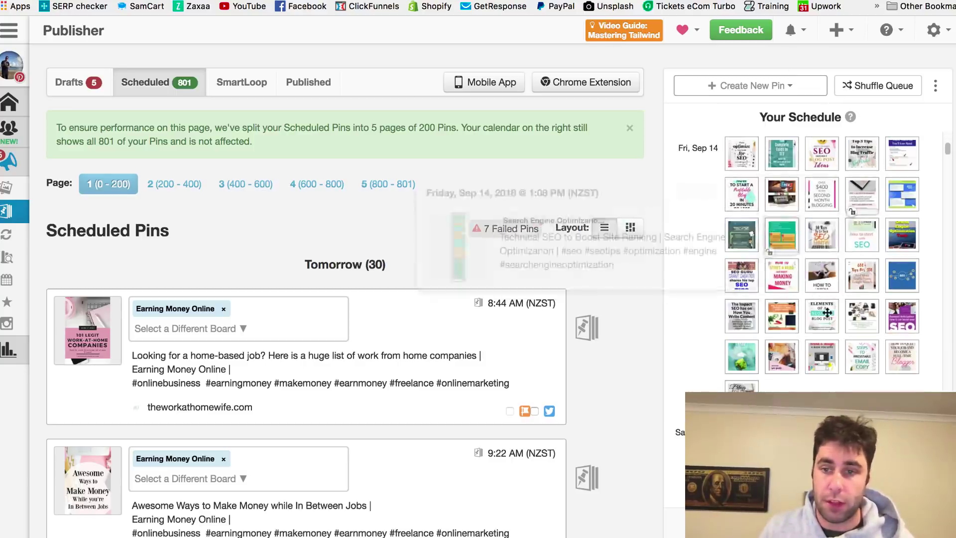
{"action": "mouse_move", "coordinate": [15, 214]}
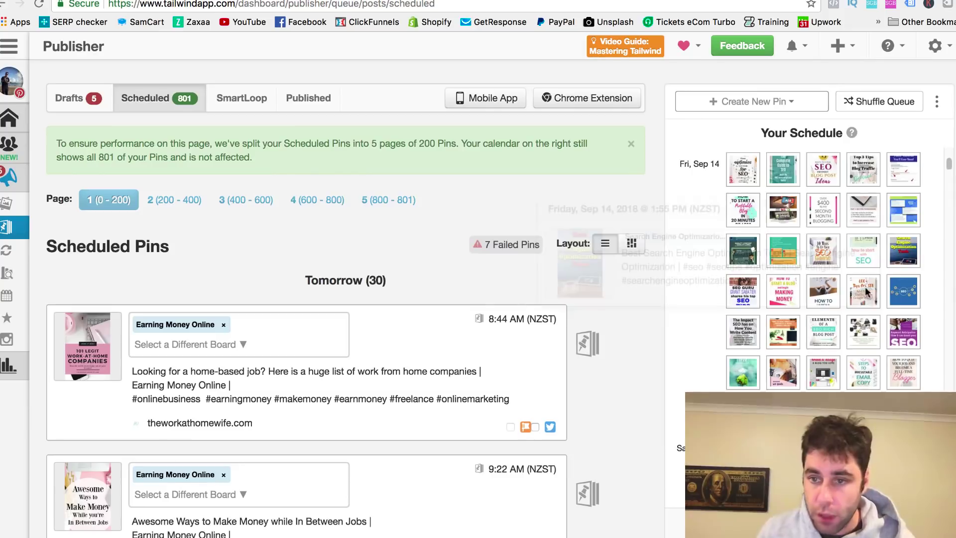
{"action": "scroll", "coordinate": [907, 335], "scroll_direction": "down", "scroll_amount": 3}
{"action": "mouse_move", "coordinate": [916, 359]}
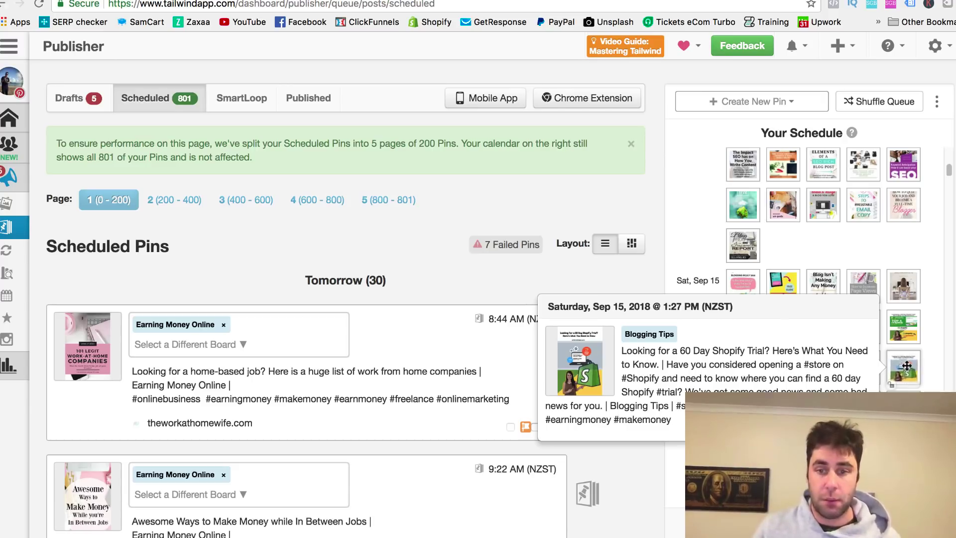
Step: Preview the board, description and time slot of several pins scheduled for Sep 15 and Sep 16
{"action": "scroll", "coordinate": [930, 367], "scroll_direction": "down", "scroll_amount": 2}
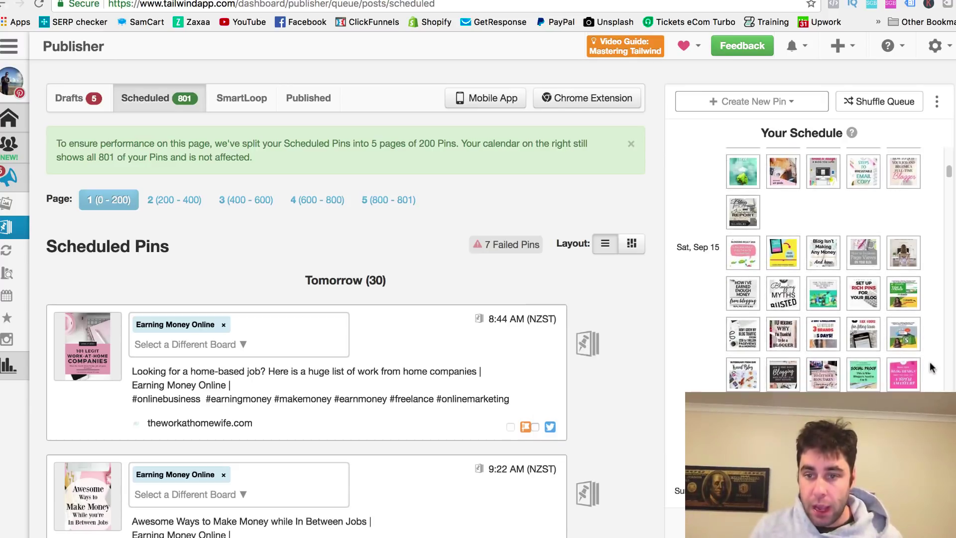
{"action": "mouse_move", "coordinate": [904, 334]}
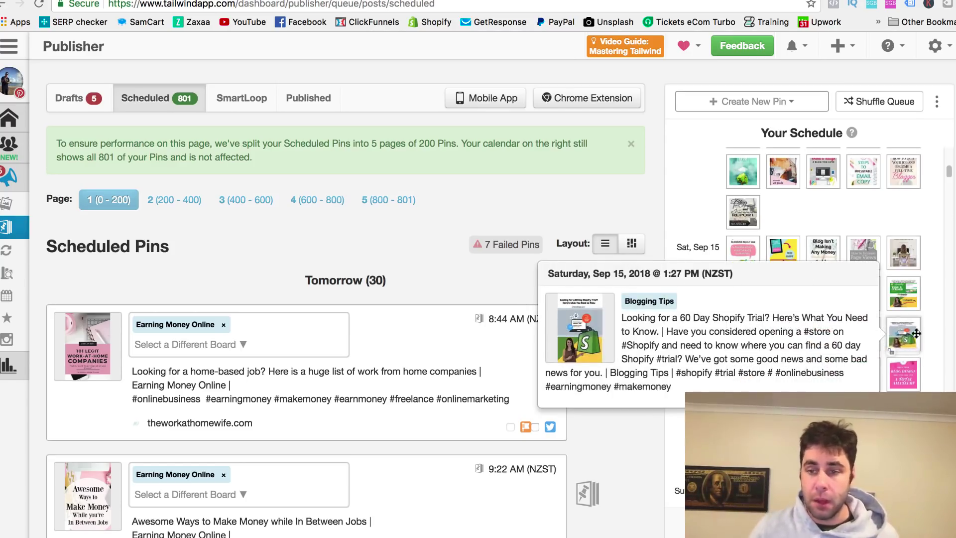
{"action": "scroll", "coordinate": [934, 332], "scroll_direction": "down", "scroll_amount": 2}
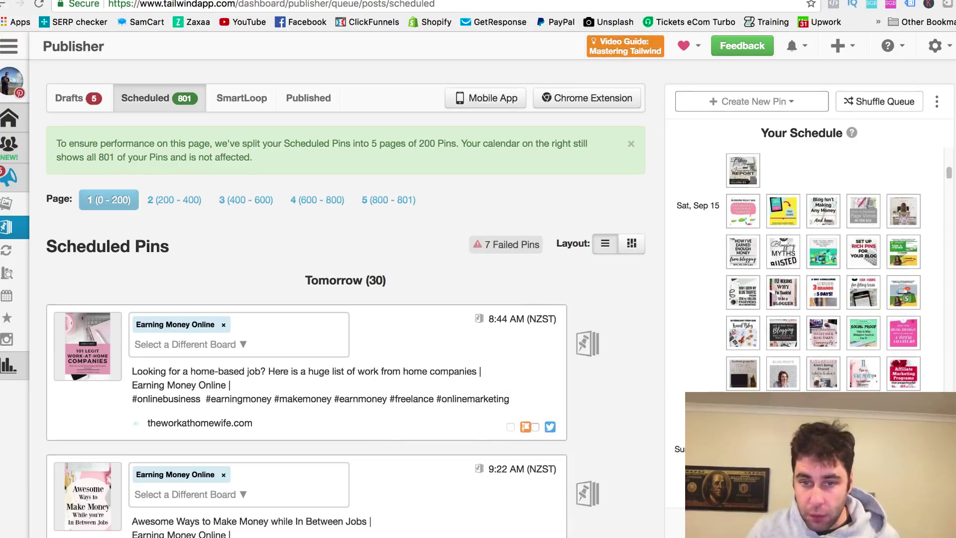
{"action": "mouse_move", "coordinate": [742, 373]}
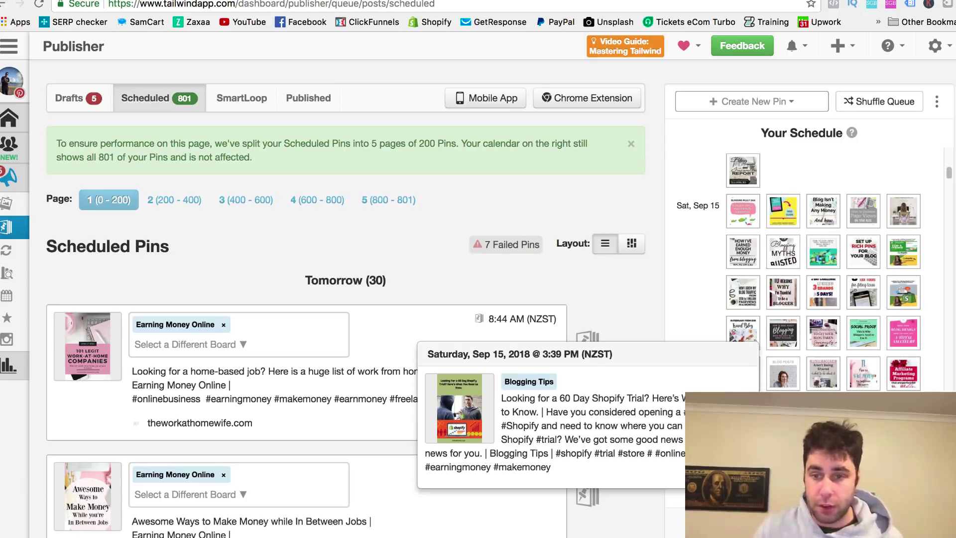
{"action": "scroll", "coordinate": [891, 357], "scroll_direction": "down", "scroll_amount": 5}
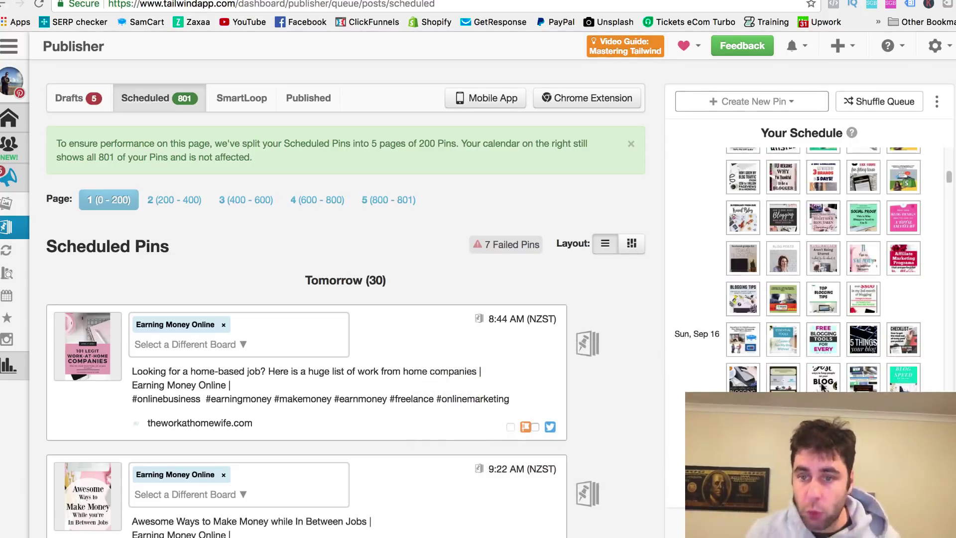
{"action": "mouse_move", "coordinate": [822, 383]}
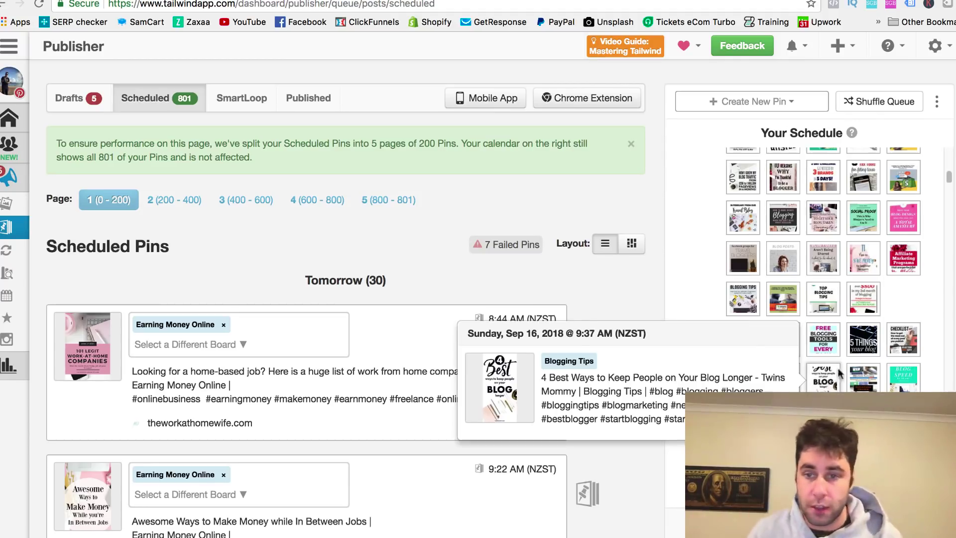
{"action": "scroll", "coordinate": [831, 364], "scroll_direction": "down", "scroll_amount": 2}
{"action": "mouse_move", "coordinate": [820, 230]}
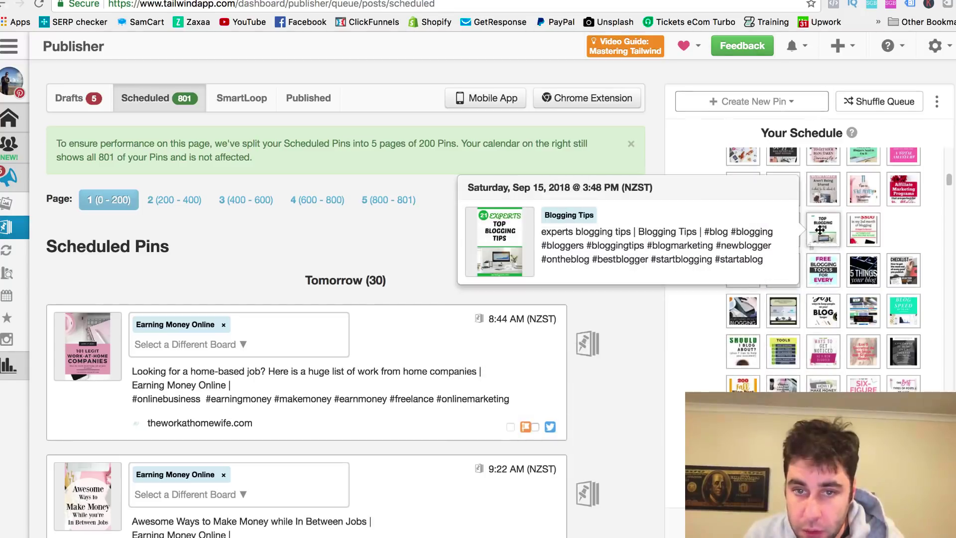
Step: Examine the pins scheduled from Sep 17 to Sep 23, including the ClickFunnels pin on Tuesday, Sep 18
{"action": "scroll", "coordinate": [893, 311], "scroll_direction": "down", "scroll_amount": 5}
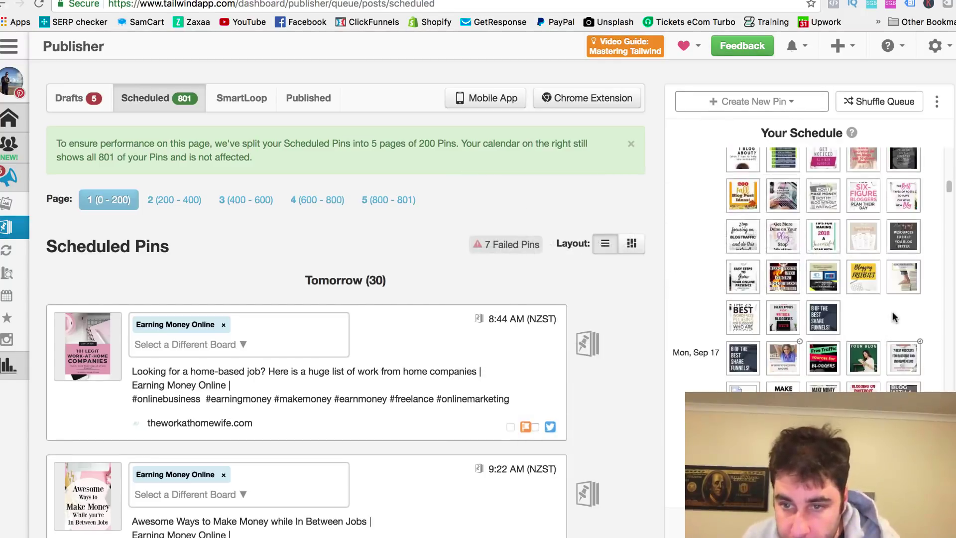
{"action": "scroll", "coordinate": [892, 312], "scroll_direction": "down", "scroll_amount": 4}
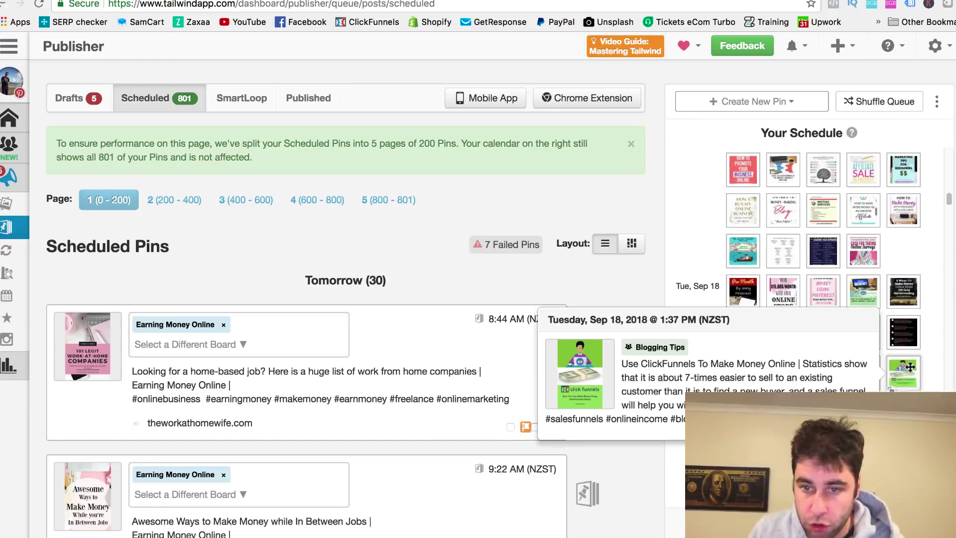
{"action": "scroll", "coordinate": [931, 362], "scroll_direction": "down", "scroll_amount": 6}
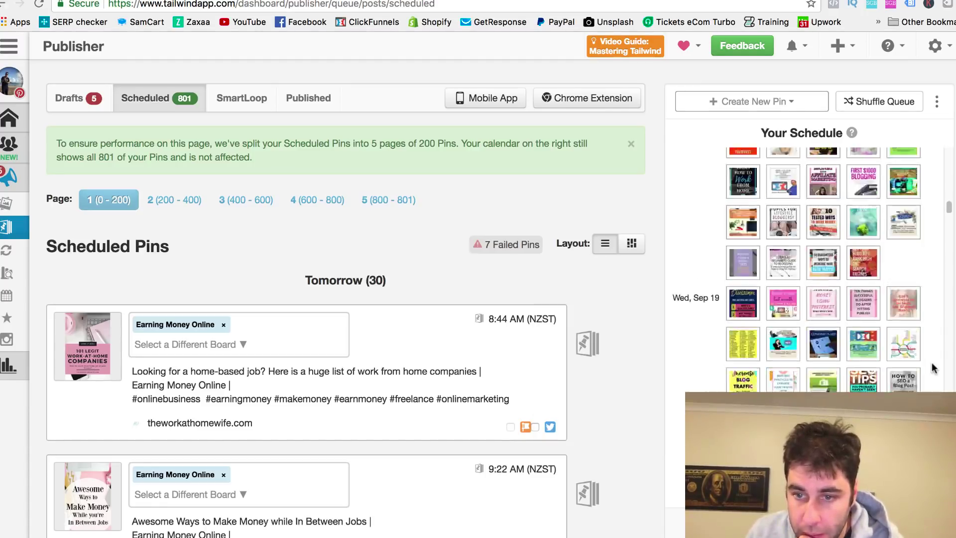
{"action": "scroll", "coordinate": [933, 369], "scroll_direction": "down", "scroll_amount": 5}
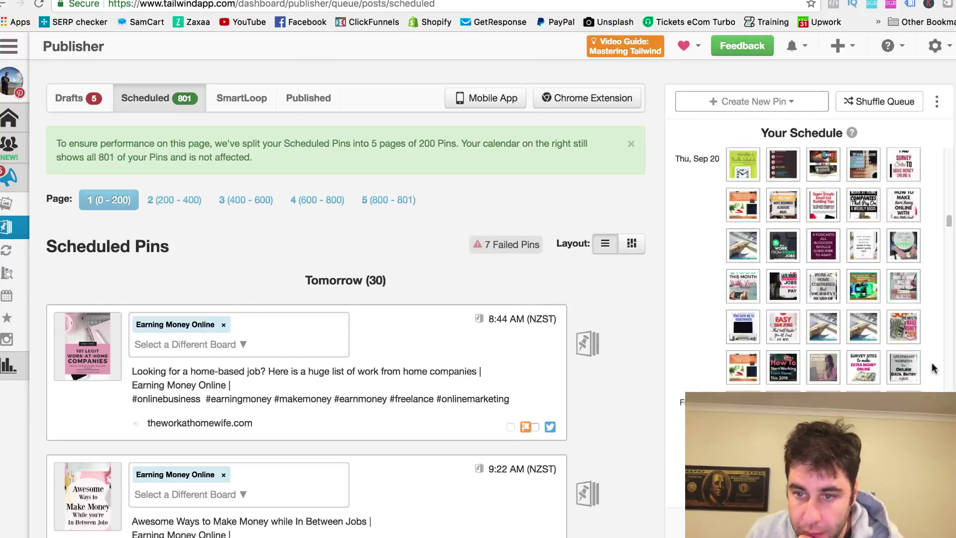
{"action": "scroll", "coordinate": [931, 362], "scroll_direction": "down", "scroll_amount": 8}
{"action": "mouse_move", "coordinate": [906, 288]}
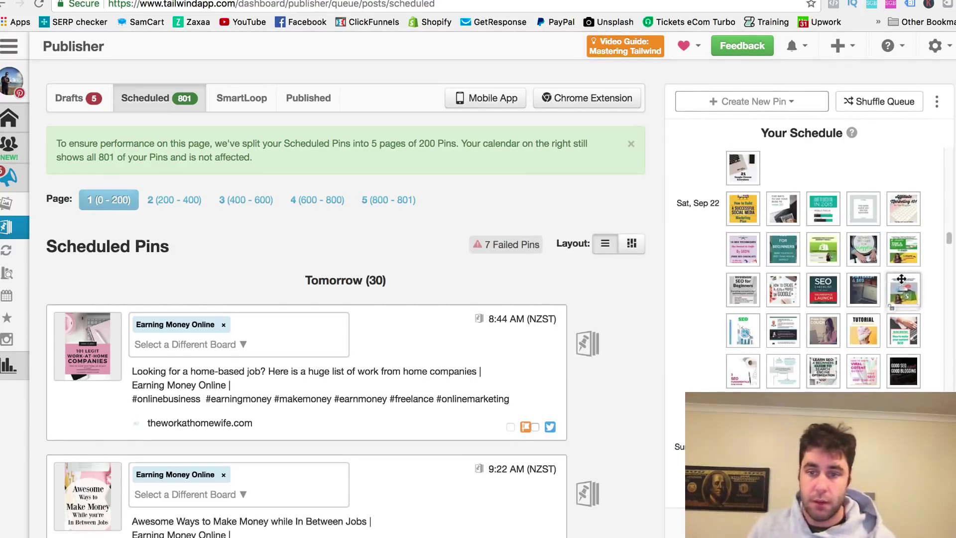
{"action": "left_click_drag", "start_coordinate": [901, 279], "coordinate": [776, 329]}
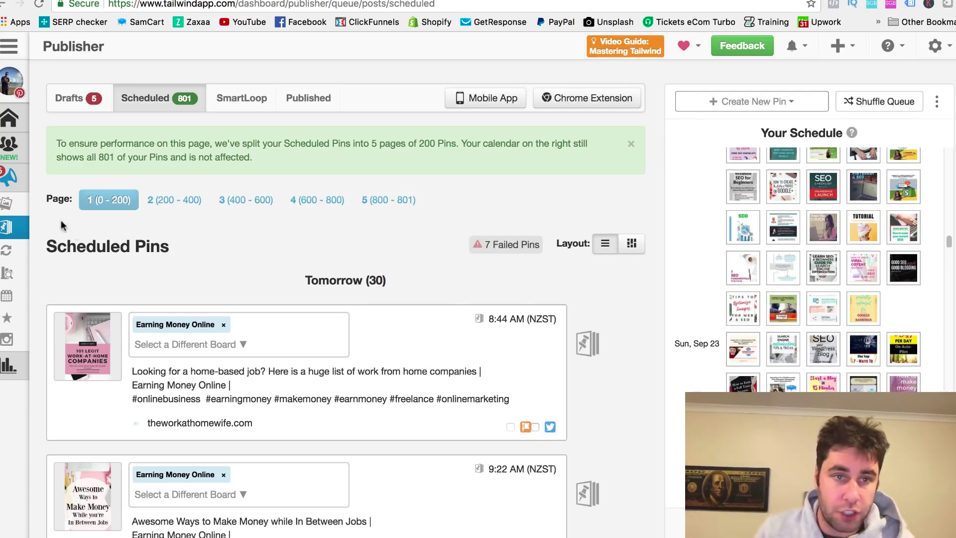
Step: Open the Profile Performance insights and extend the followers chart back to 25 Aug 2018 to examine the growth and engagement scores
{"action": "mouse_move", "coordinate": [14, 230]}
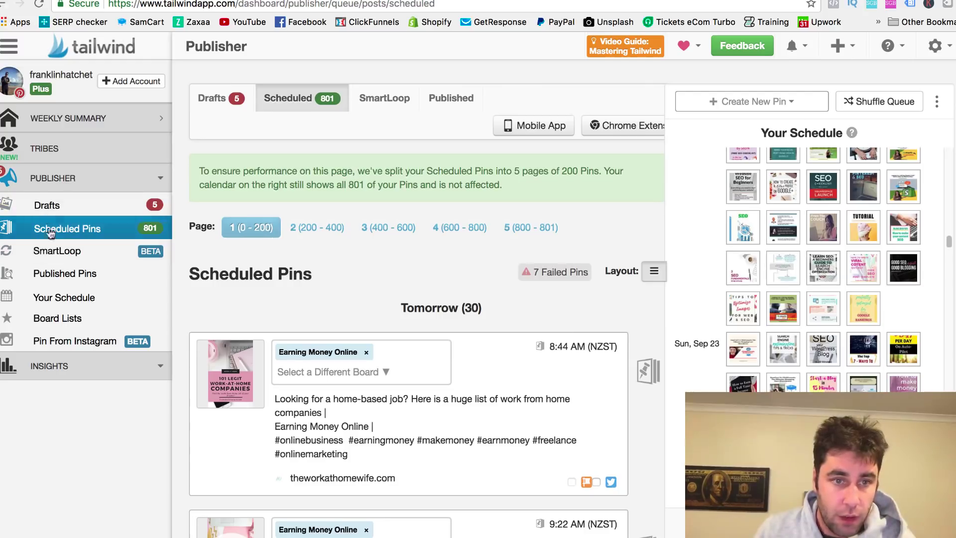
{"action": "left_click", "coordinate": [73, 366]}
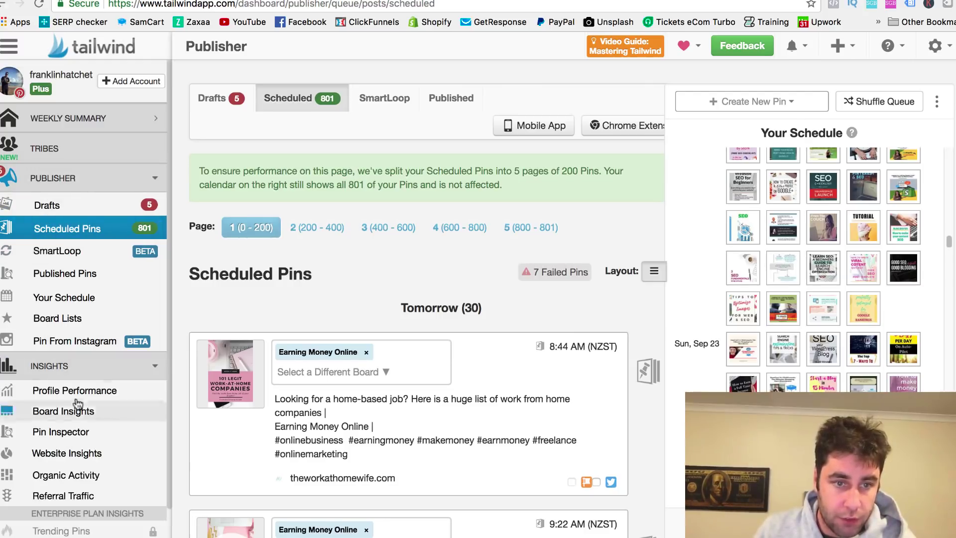
{"action": "left_click", "coordinate": [74, 391]}
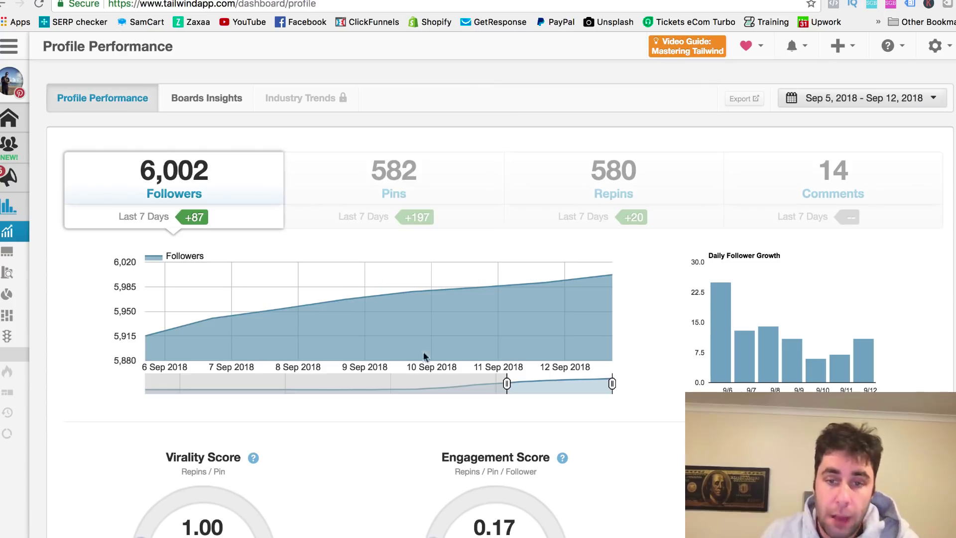
{"action": "left_click_drag", "start_coordinate": [517, 385], "coordinate": [438, 385]}
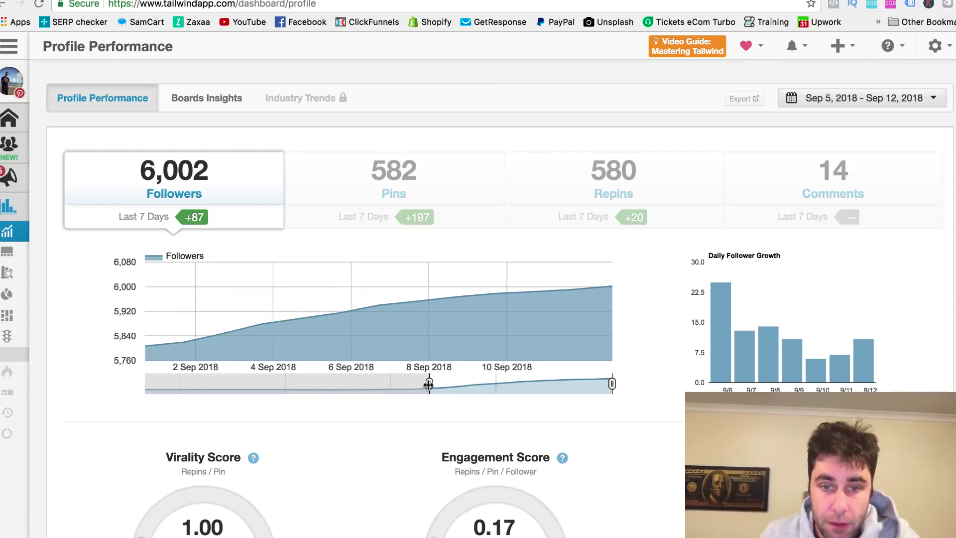
{"action": "left_click_drag", "start_coordinate": [430, 383], "coordinate": [315, 378]}
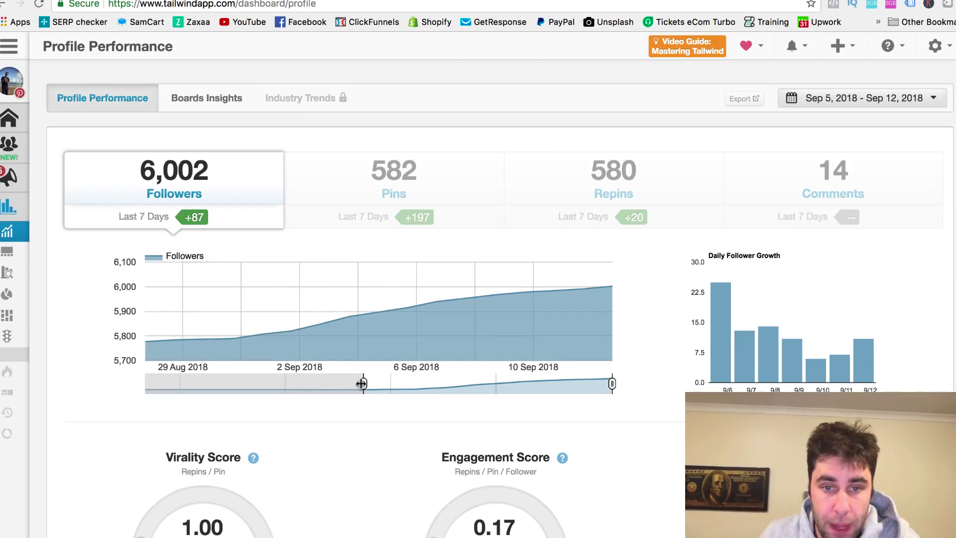
{"action": "left_click_drag", "start_coordinate": [362, 384], "coordinate": [324, 384]}
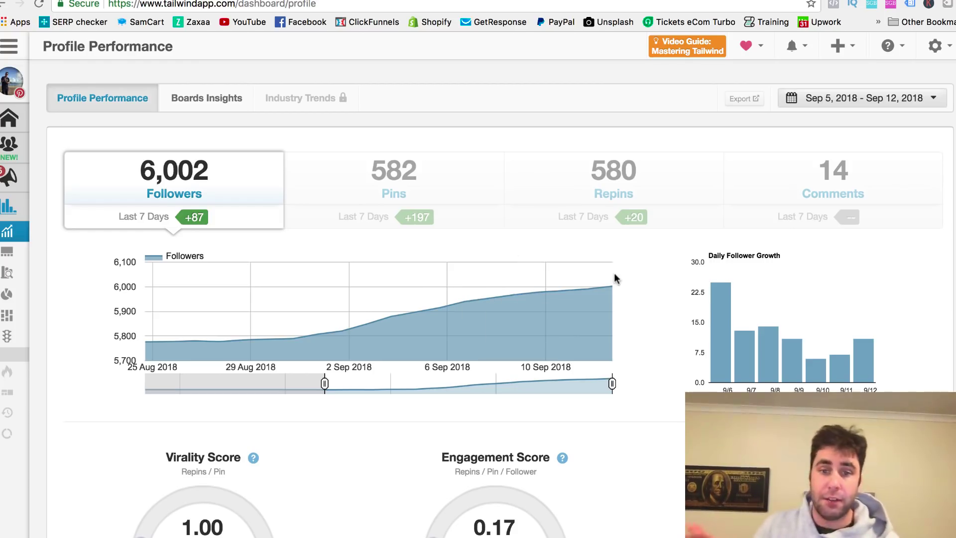
{"action": "scroll", "coordinate": [652, 258], "scroll_direction": "down", "scroll_amount": 3}
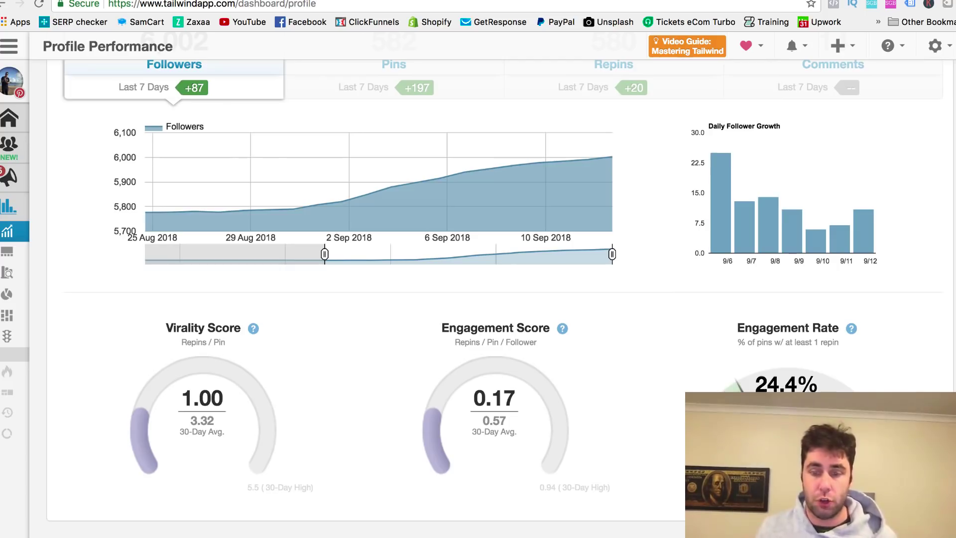
{"action": "scroll", "coordinate": [256, 211], "scroll_direction": "up", "scroll_amount": 3}
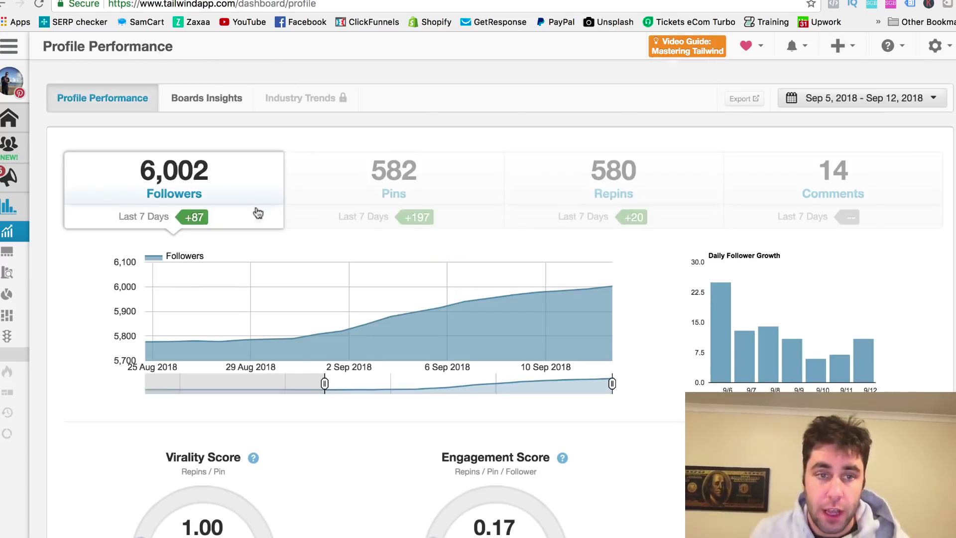
{"action": "mouse_move", "coordinate": [25, 264]}
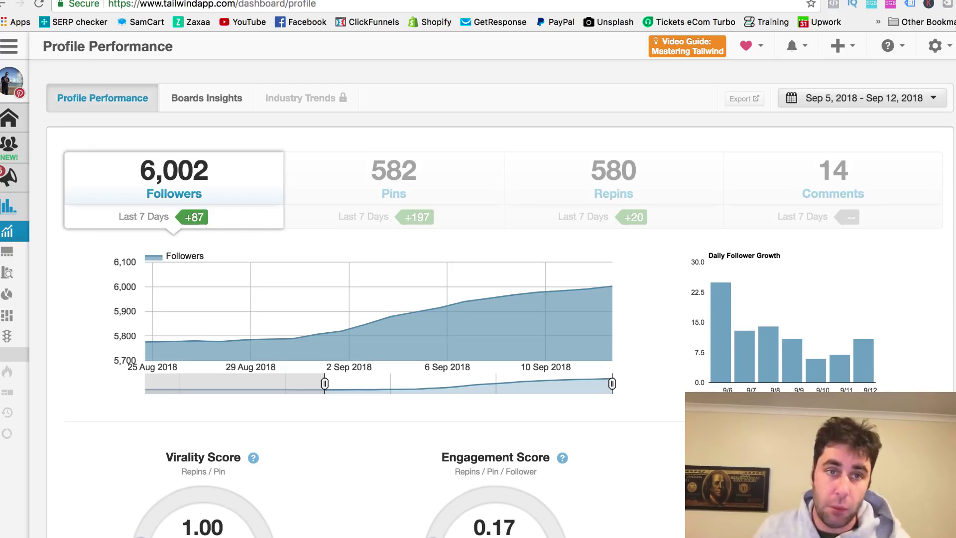
Step: Draw a large red box with the letter P inside on a blank whiteboard
{"action": "left_click", "coordinate": [130, 1]}
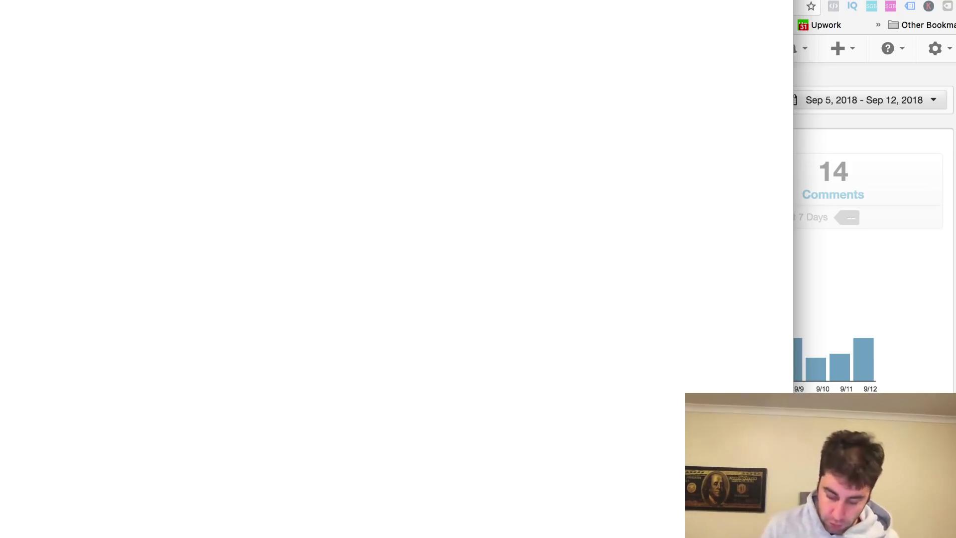
{"action": "mouse_move", "coordinate": [33, 115]}
{"action": "left_mouse_down"}
{"action": "mouse_move", "coordinate": [118, 115]}
{"action": "mouse_move", "coordinate": [198, 213]}
{"action": "mouse_move", "coordinate": [60, 259]}
{"action": "mouse_move", "coordinate": [34, 137]}
{"action": "mouse_move", "coordinate": [96, 205]}
{"action": "left_mouse_up"}
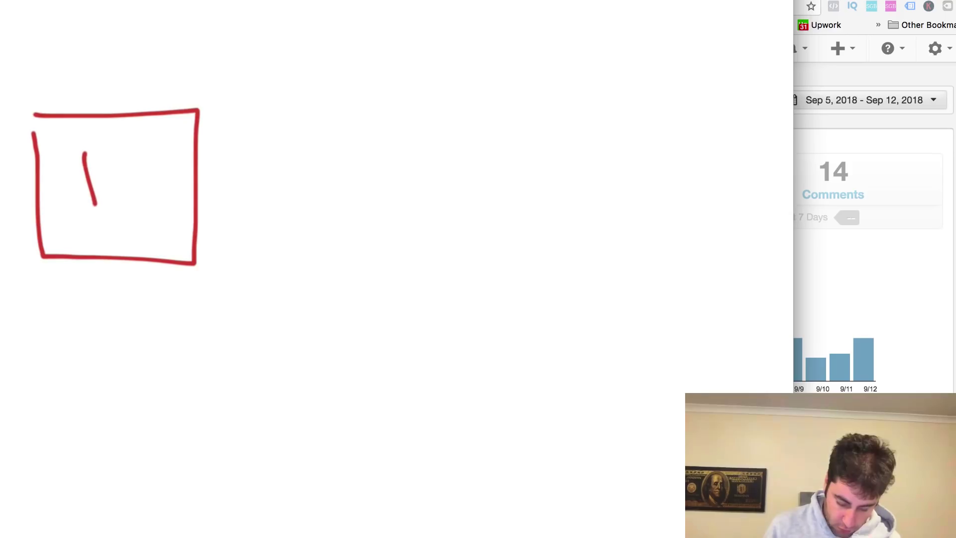
{"action": "left_click_drag", "start_coordinate": [73, 161], "coordinate": [93, 173]}
{"action": "left_click_drag", "start_coordinate": [35, 115], "coordinate": [33, 137]}
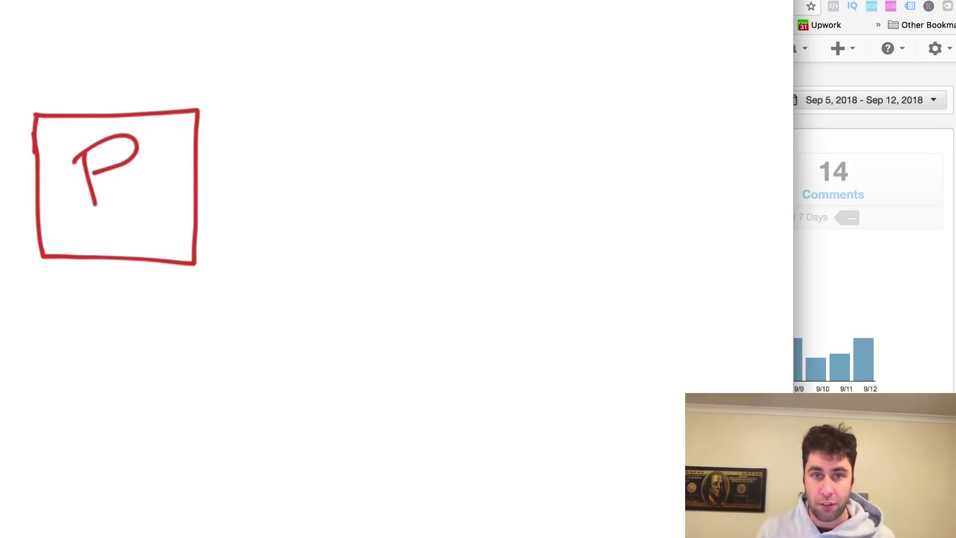
Step: Draw a blue line rising from the P box to a green page filled with short text lines
{"action": "left_click", "coordinate": [562, 2]}
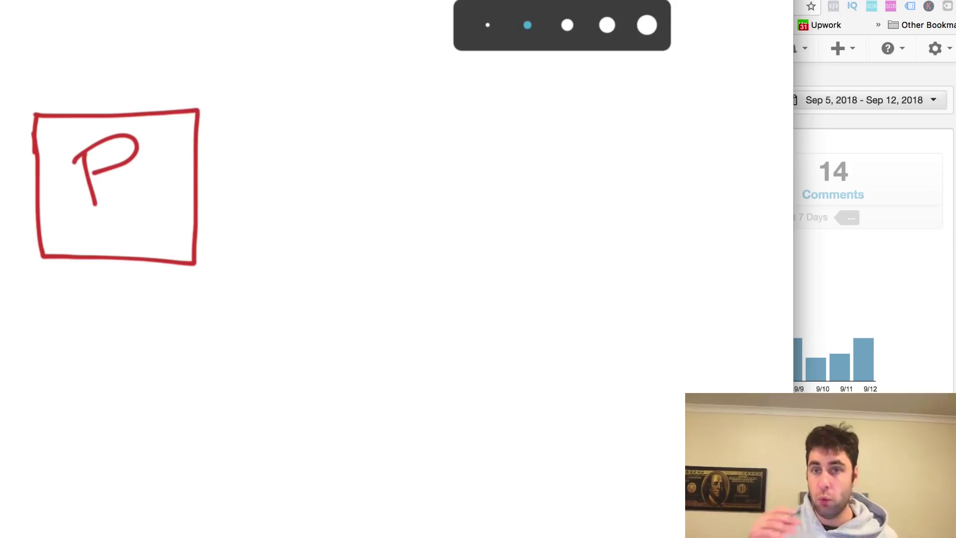
{"action": "left_click_drag", "start_coordinate": [198, 172], "coordinate": [302, 100]}
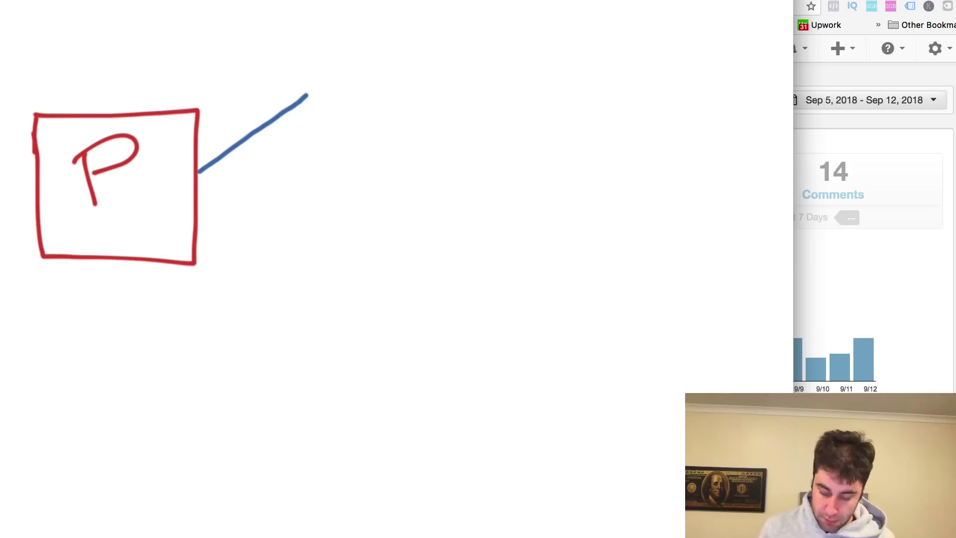
{"action": "key", "text": "g"}
{"action": "left_click_drag", "start_coordinate": [306, 50], "coordinate": [309, 139]}
{"action": "mouse_move", "coordinate": [312, 47]}
{"action": "left_mouse_down"}
{"action": "mouse_move", "coordinate": [323, 45]}
{"action": "mouse_move", "coordinate": [394, 146]}
{"action": "mouse_move", "coordinate": [314, 148]}
{"action": "left_mouse_up"}
{"action": "left_click_drag", "start_coordinate": [326, 62], "coordinate": [344, 57]}
{"action": "left_click_drag", "start_coordinate": [320, 73], "coordinate": [351, 75]}
{"action": "mouse_move", "coordinate": [335, 82]}
{"action": "left_mouse_down"}
{"action": "mouse_move", "coordinate": [360, 77]}
{"action": "mouse_move", "coordinate": [352, 97]}
{"action": "left_mouse_up"}
{"action": "mouse_move", "coordinate": [329, 114]}
{"action": "left_mouse_down"}
{"action": "mouse_move", "coordinate": [349, 111]}
{"action": "mouse_move", "coordinate": [360, 122]}
{"action": "left_mouse_up"}
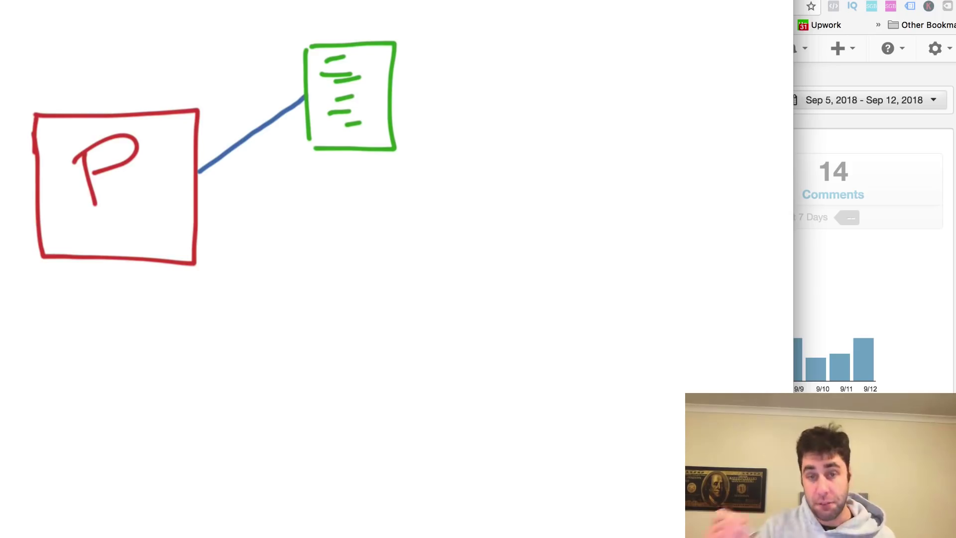
Step: Connect the green page with a red line to a new empty red box
{"action": "left_click", "coordinate": [562, 1]}
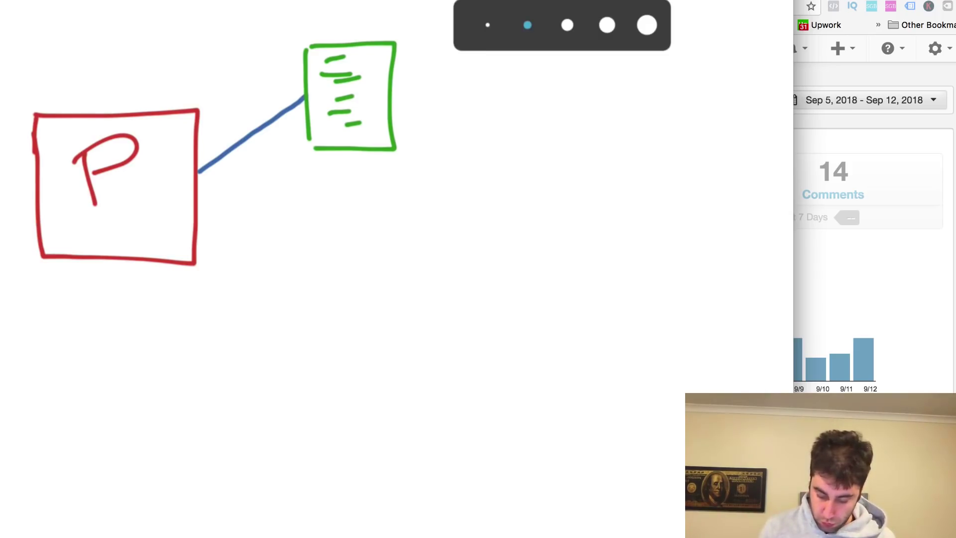
{"action": "left_click_drag", "start_coordinate": [397, 89], "coordinate": [507, 78]}
{"action": "mouse_move", "coordinate": [514, 26]}
{"action": "left_mouse_down"}
{"action": "mouse_move", "coordinate": [520, 118]}
{"action": "mouse_move", "coordinate": [601, 121]}
{"action": "mouse_move", "coordinate": [522, 122]}
{"action": "left_mouse_up"}
Step: Write green dollar signs joined by a dash to the upper red box, and scribble a red zigzag inside that box
{"action": "left_click", "coordinate": [562, 1]}
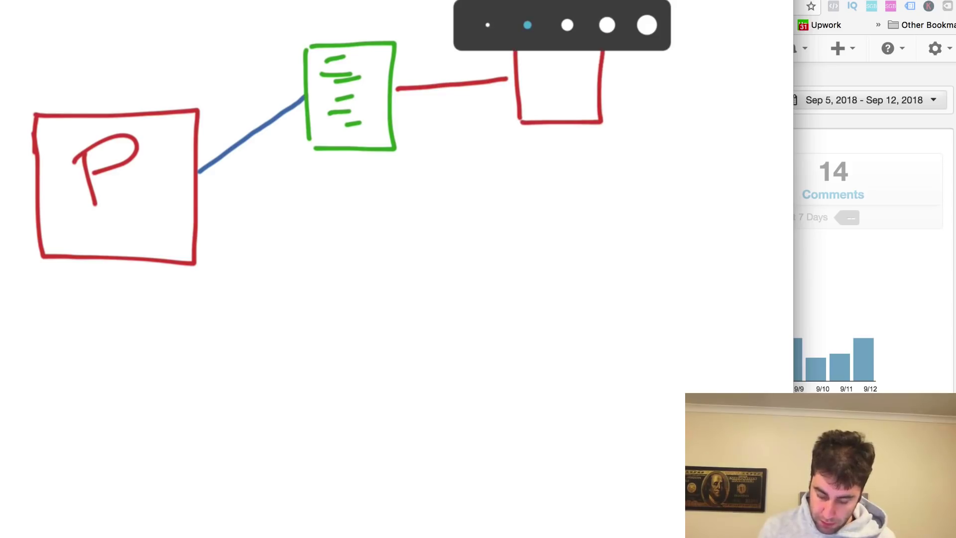
{"action": "left_click_drag", "start_coordinate": [683, 55], "coordinate": [657, 83]}
{"action": "left_click_drag", "start_coordinate": [713, 40], "coordinate": [682, 80]}
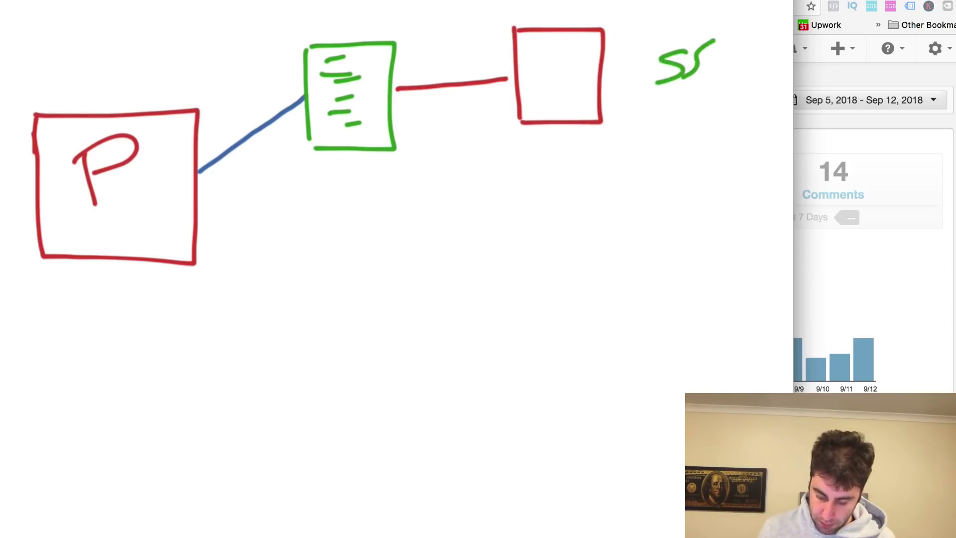
{"action": "left_click_drag", "start_coordinate": [682, 34], "coordinate": [680, 84]}
{"action": "left_click_drag", "start_coordinate": [713, 59], "coordinate": [714, 41]}
{"action": "left_click_drag", "start_coordinate": [614, 68], "coordinate": [645, 65]}
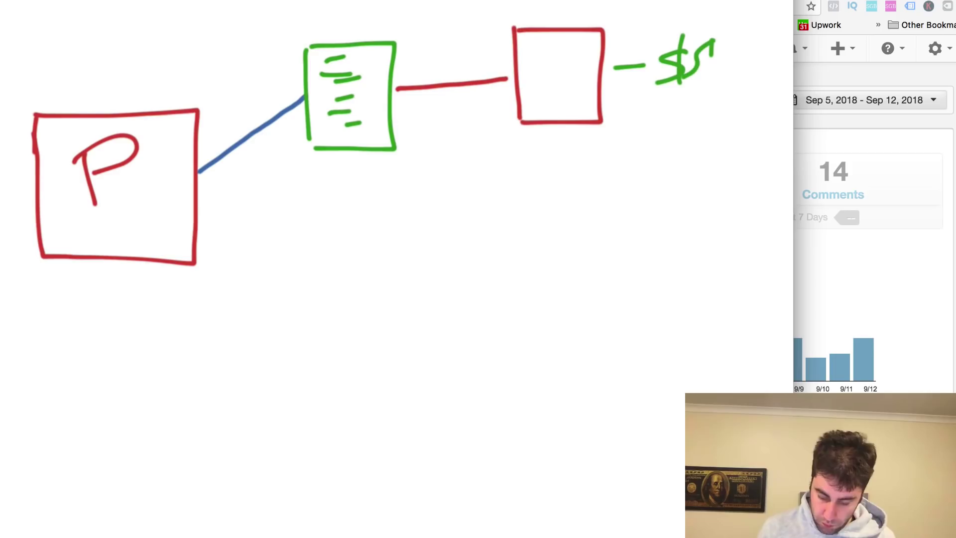
{"action": "left_click", "coordinate": [562, 1]}
{"action": "mouse_move", "coordinate": [557, 98]}
{"action": "left_mouse_down"}
{"action": "mouse_move", "coordinate": [565, 75]}
{"action": "mouse_move", "coordinate": [548, 39]}
{"action": "left_mouse_up"}
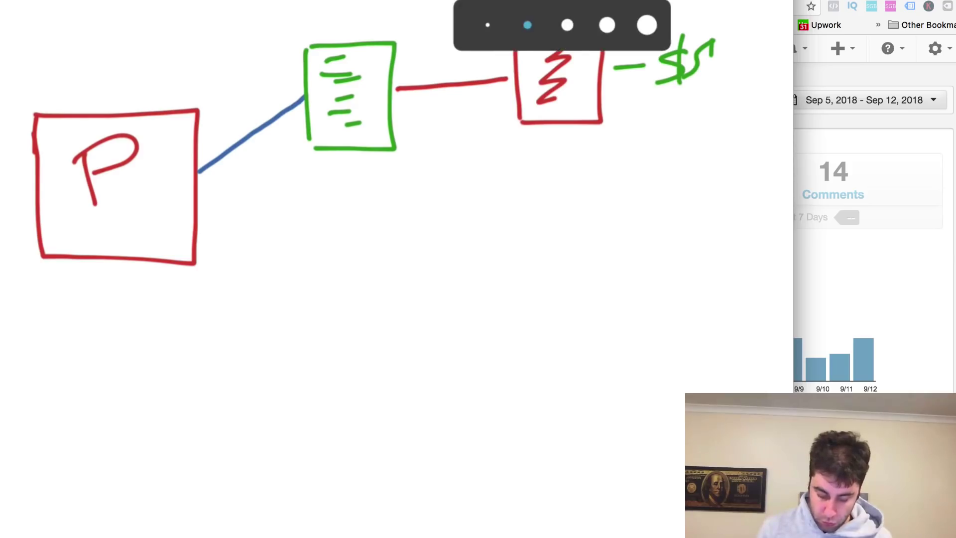
Step: Draw a second blue line descending from the P box to a blue box labelled FB
{"action": "left_click_drag", "start_coordinate": [209, 179], "coordinate": [327, 227]}
{"action": "mouse_move", "coordinate": [321, 169]}
{"action": "left_mouse_down"}
{"action": "mouse_move", "coordinate": [334, 257]}
{"action": "mouse_move", "coordinate": [411, 242]}
{"action": "mouse_move", "coordinate": [328, 235]}
{"action": "left_mouse_up"}
{"action": "mouse_move", "coordinate": [351, 205]}
{"action": "left_mouse_down"}
{"action": "mouse_move", "coordinate": [357, 233]}
{"action": "mouse_move", "coordinate": [374, 201]}
{"action": "left_mouse_up"}
{"action": "left_click_drag", "start_coordinate": [356, 220], "coordinate": [378, 202]}
Step: Connect the FB box with a red line to a red box labelled IG
{"action": "mouse_move", "coordinate": [379, 203]}
{"action": "left_mouse_down"}
{"action": "mouse_move", "coordinate": [396, 199]}
{"action": "mouse_move", "coordinate": [372, 222]}
{"action": "mouse_move", "coordinate": [516, 205]}
{"action": "left_mouse_up"}
{"action": "mouse_move", "coordinate": [517, 155]}
{"action": "left_mouse_down"}
{"action": "mouse_move", "coordinate": [532, 239]}
{"action": "mouse_move", "coordinate": [598, 172]}
{"action": "mouse_move", "coordinate": [531, 239]}
{"action": "left_mouse_up"}
{"action": "left_click_drag", "start_coordinate": [548, 165], "coordinate": [547, 202]}
{"action": "mouse_move", "coordinate": [527, 175]}
{"action": "left_mouse_down"}
{"action": "mouse_move", "coordinate": [545, 170]}
{"action": "mouse_move", "coordinate": [562, 193]}
{"action": "mouse_move", "coordinate": [583, 185]}
{"action": "mouse_move", "coordinate": [571, 162]}
{"action": "mouse_move", "coordinate": [593, 186]}
{"action": "mouse_move", "coordinate": [577, 177]}
{"action": "left_mouse_up"}
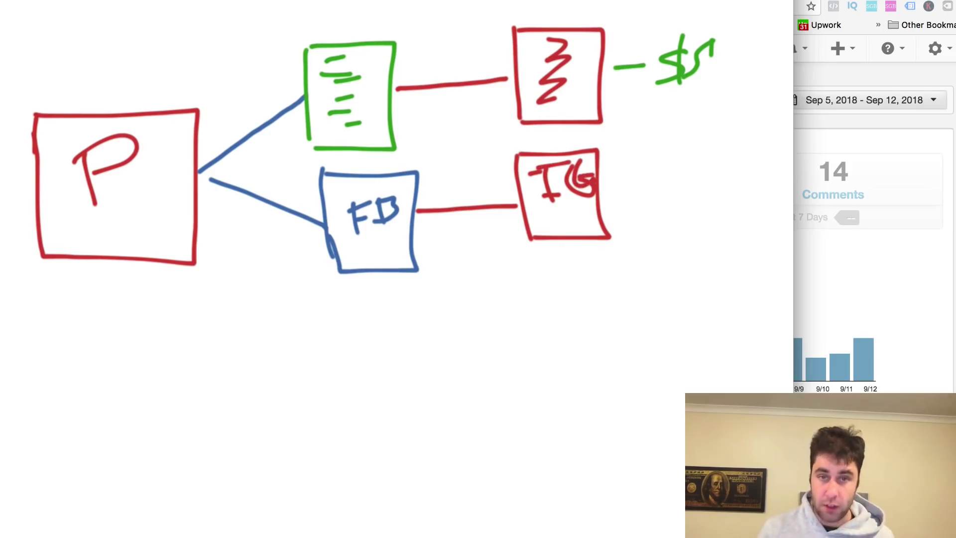
Step: Return to the Pinterest profile analytics and switch from the clicks report to the Impressions report
{"action": "left_click", "coordinate": [900, 284]}
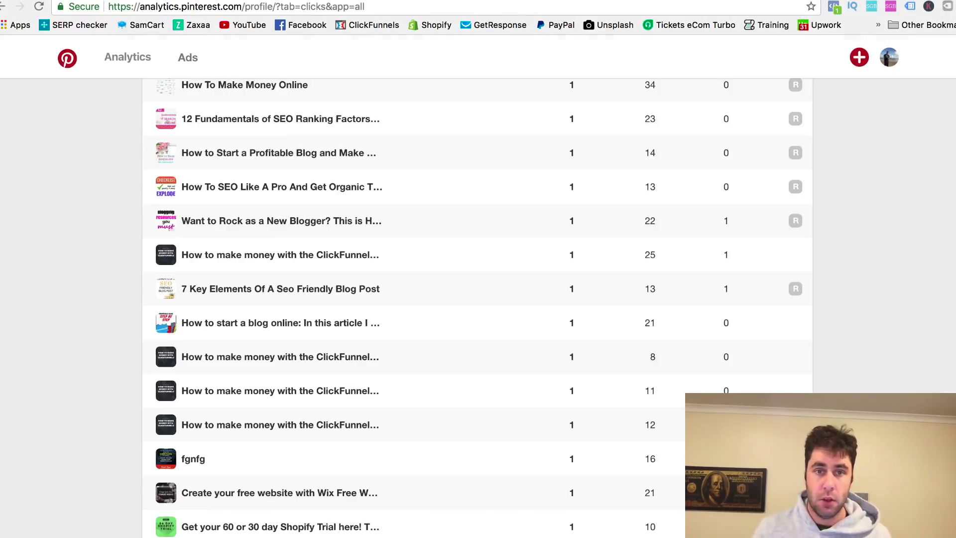
{"action": "scroll", "coordinate": [301, 201], "scroll_direction": "up", "scroll_amount": 15}
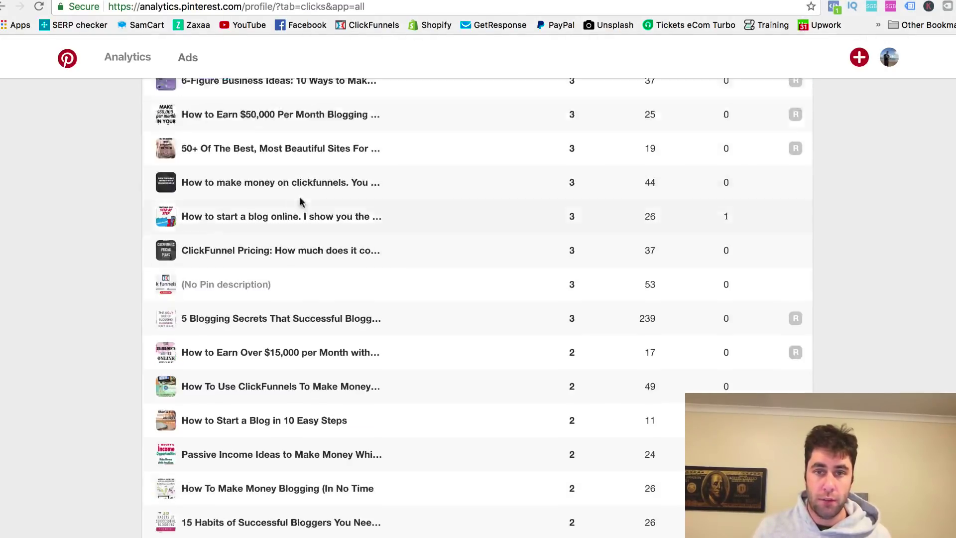
{"action": "left_click", "coordinate": [197, 159]}
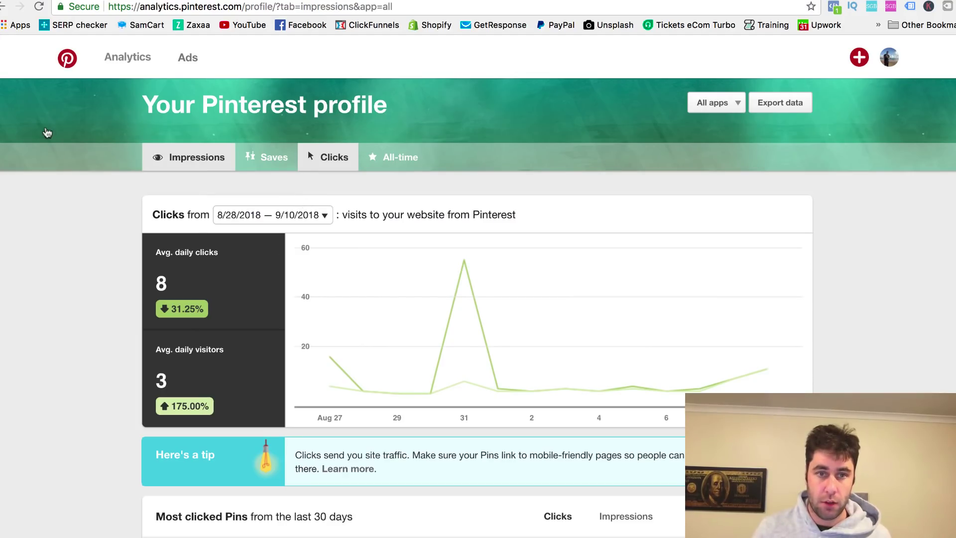